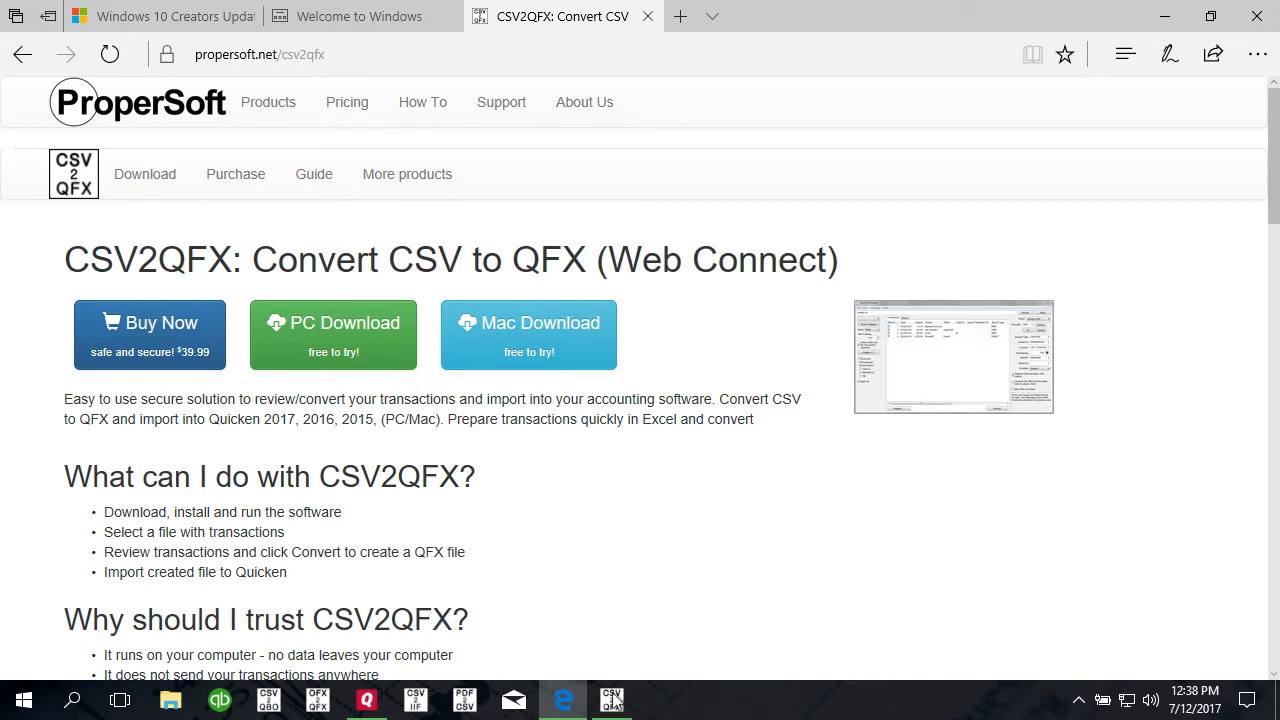
# Step: Switch to the CSV2QFX converter and load sample.csv from the Downloads folder
pyautogui.moveTo(627, 703)
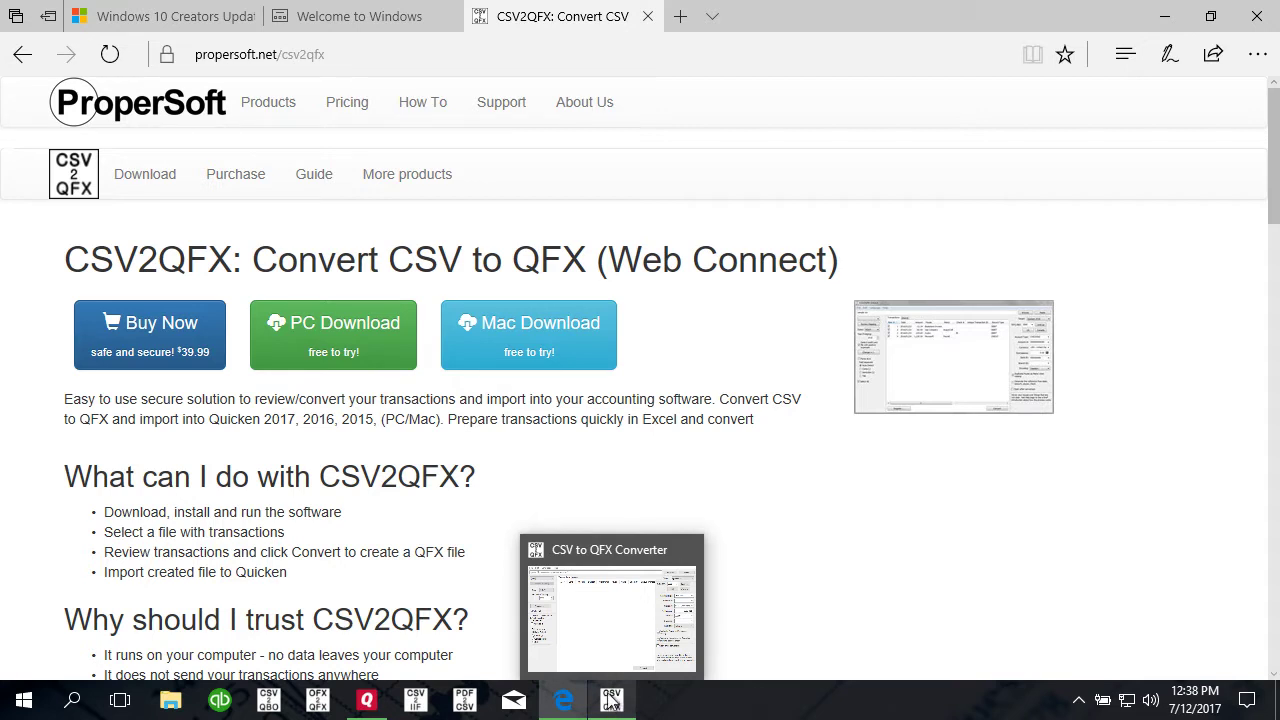
pyautogui.moveTo(660, 680)
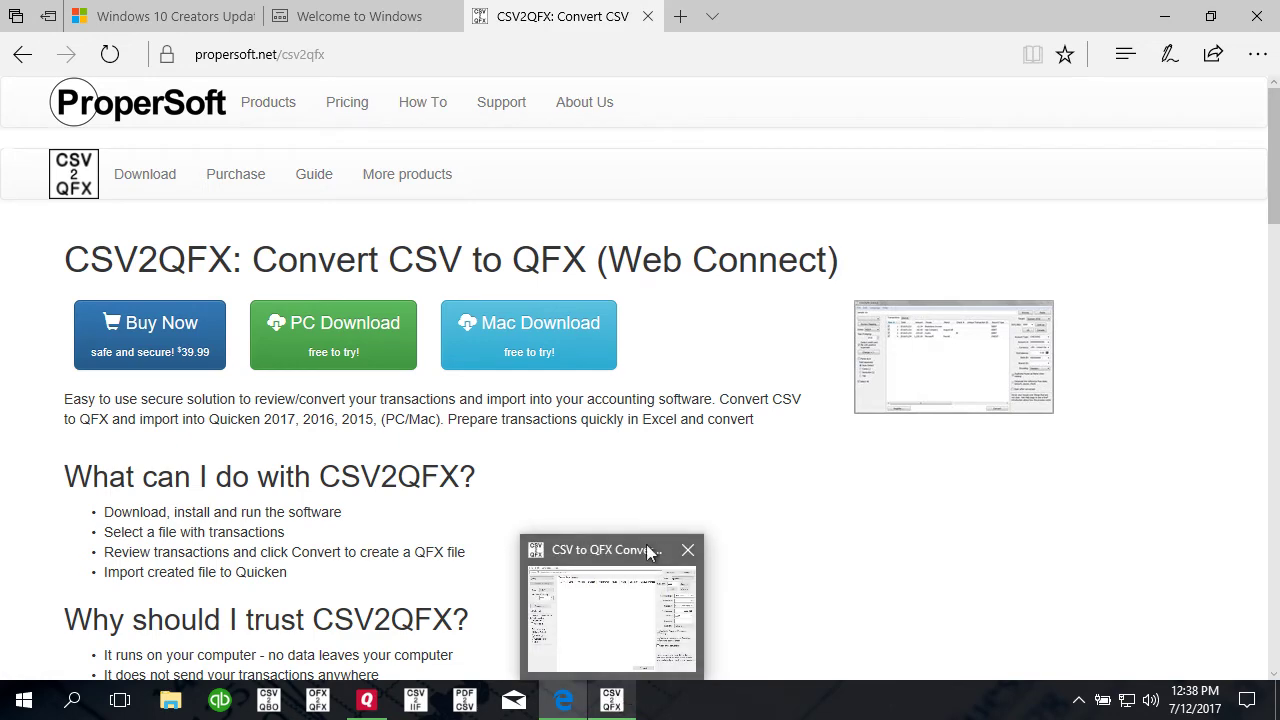
pyautogui.scroll(-6, 495, 450)
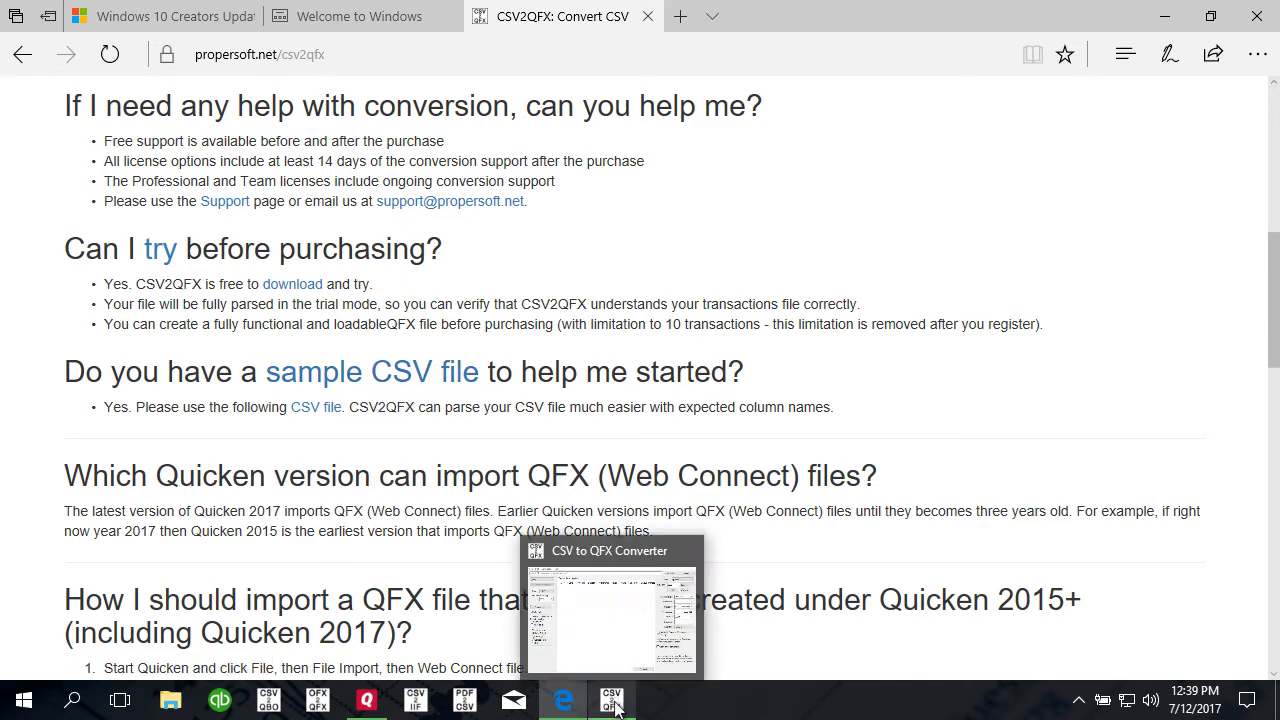
pyautogui.click(596, 540)
pyautogui.doubleClick(853, 395)
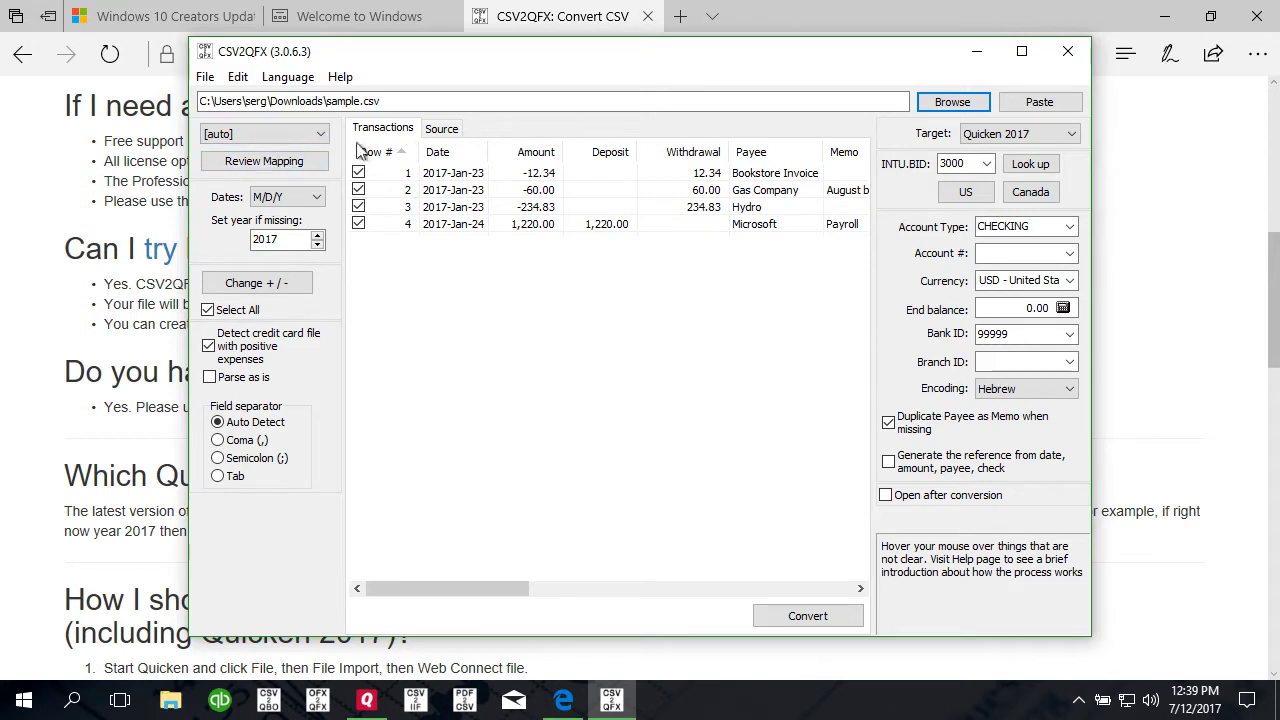
# Step: Examine the raw source text of sample.csv and compare it with the parsed transactions and their columns
pyautogui.click(442, 131)
pyautogui.click(440, 156)
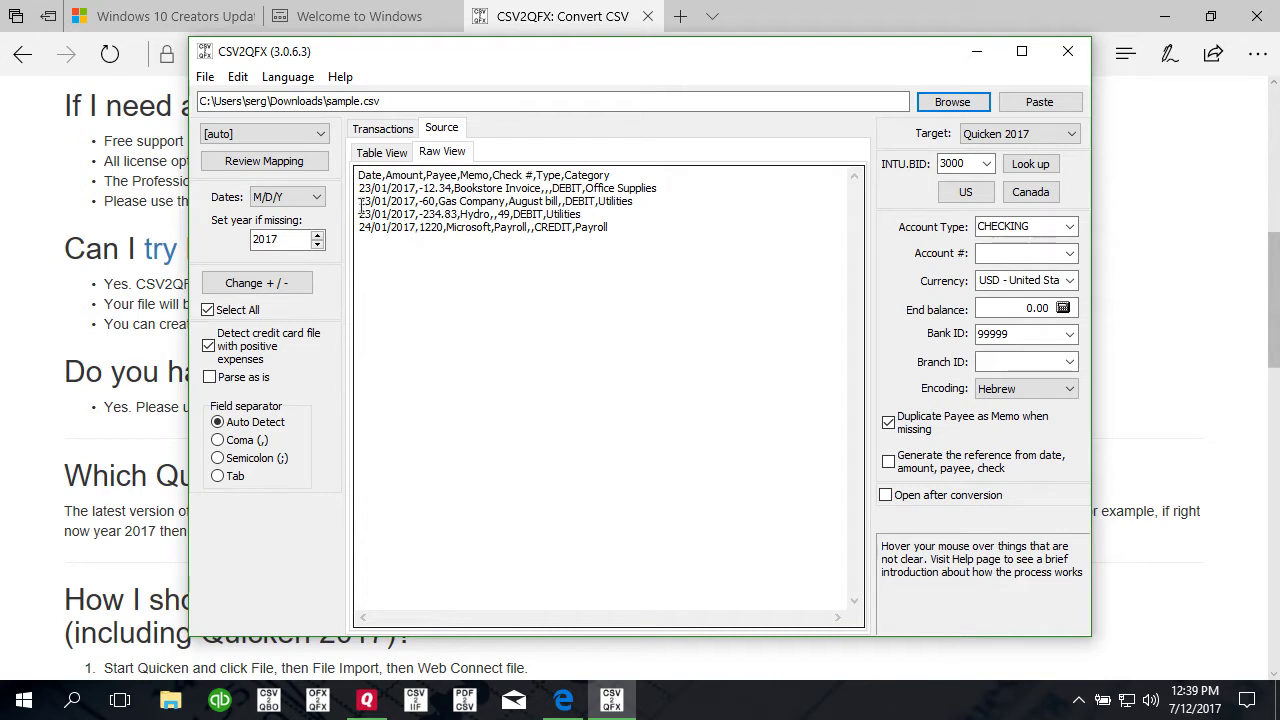
pyautogui.click(382, 128)
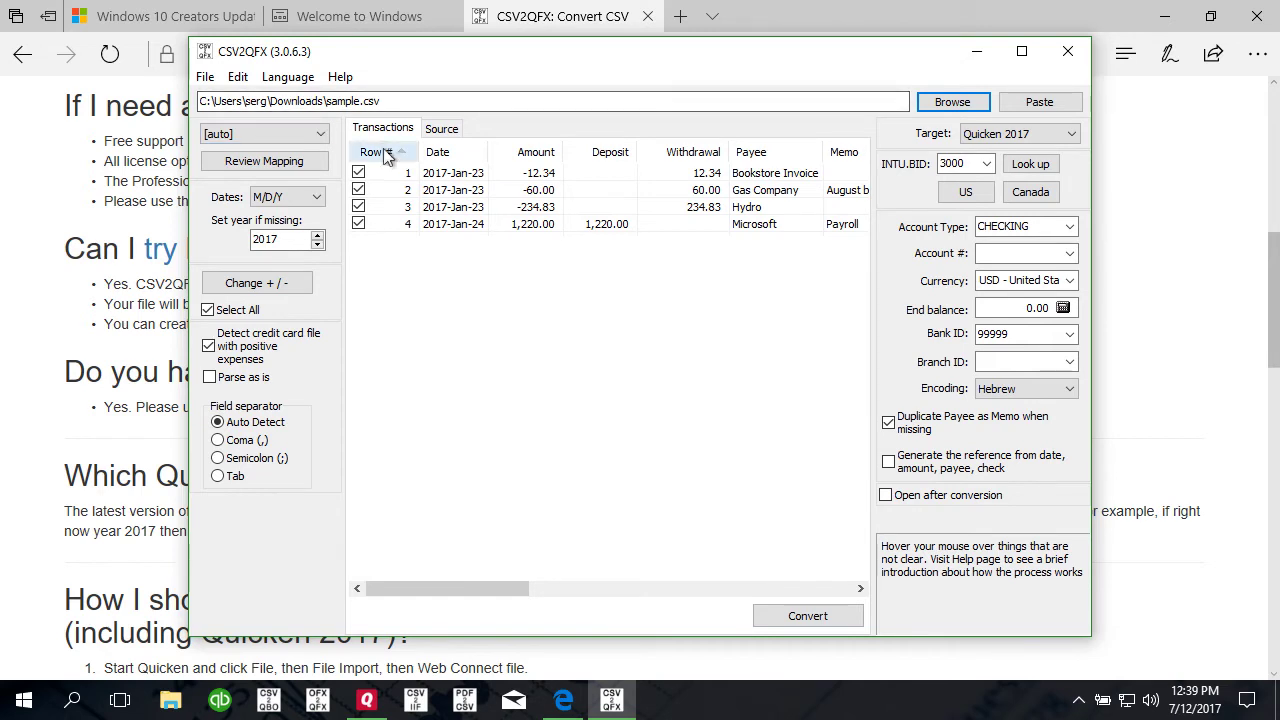
pyautogui.moveTo(514, 592); pyautogui.dragTo(460, 575)
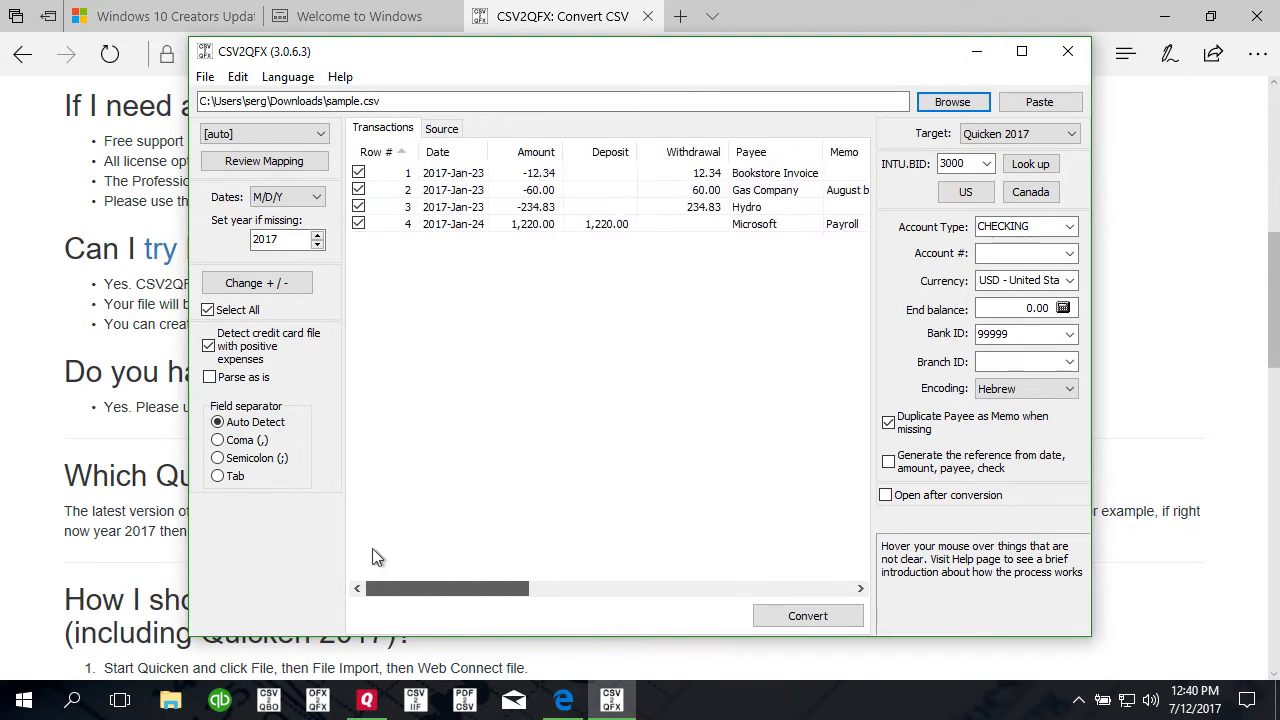
pyautogui.moveTo(369, 557); pyautogui.dragTo(443, 551)
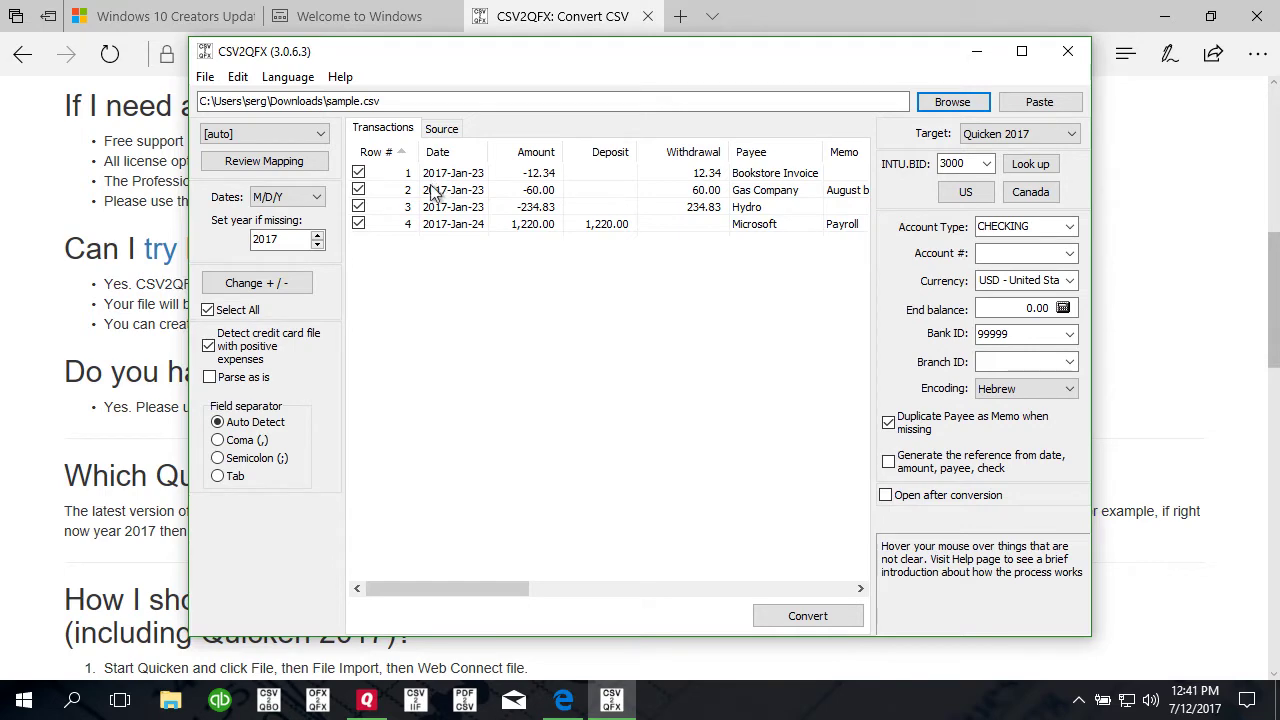
# Step: Review the CSV column mapping, including the Amount field's choices and the source columns, and leave the mapper without saving
pyautogui.click(299, 167)
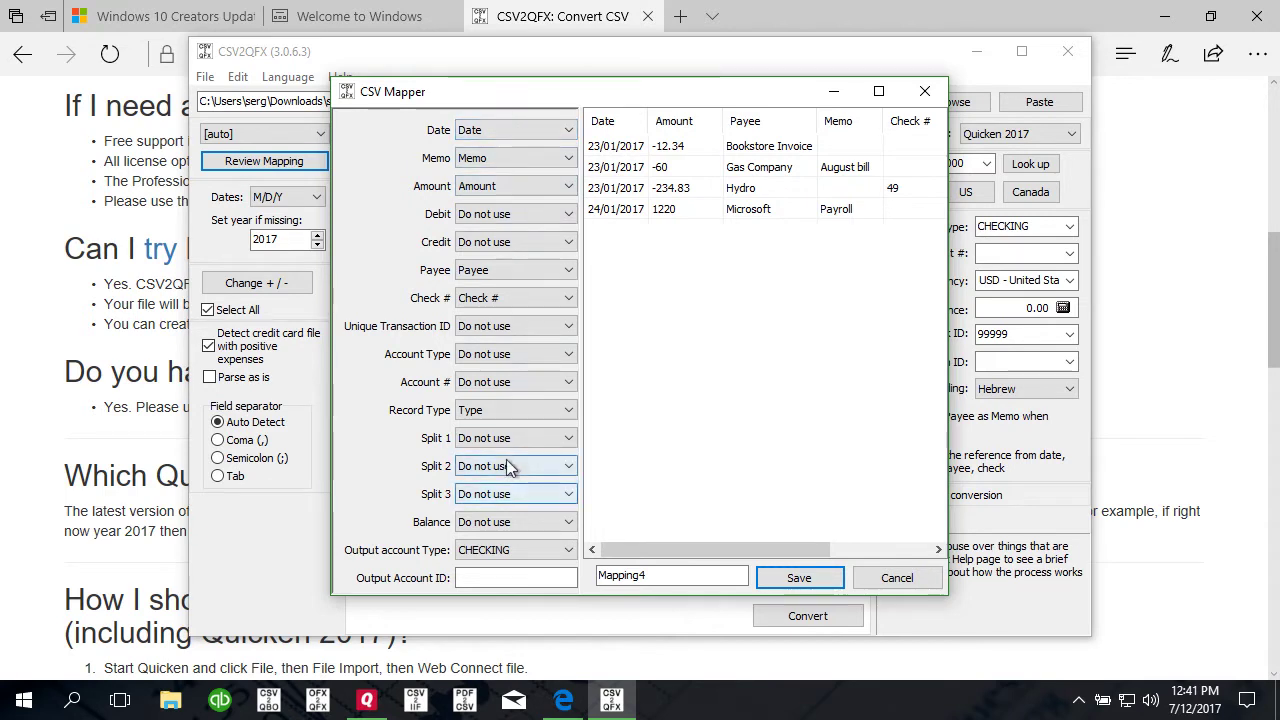
pyautogui.click(468, 187)
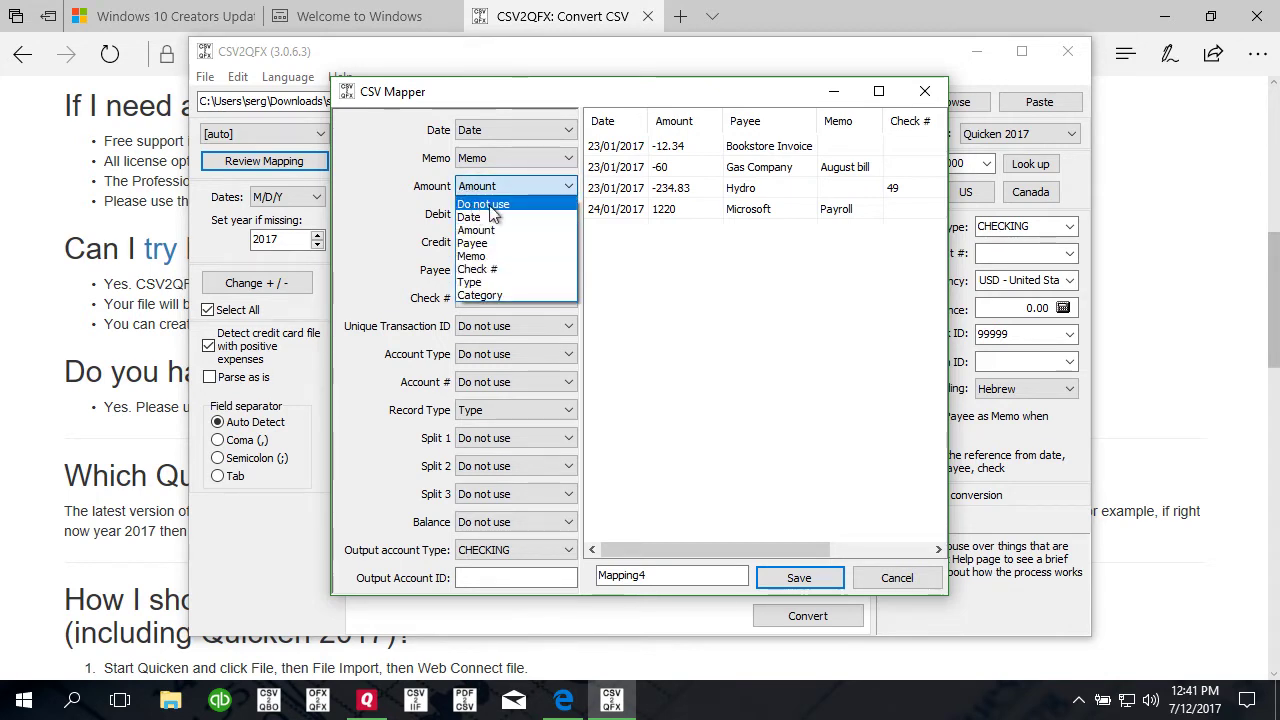
pyautogui.click(431, 190)
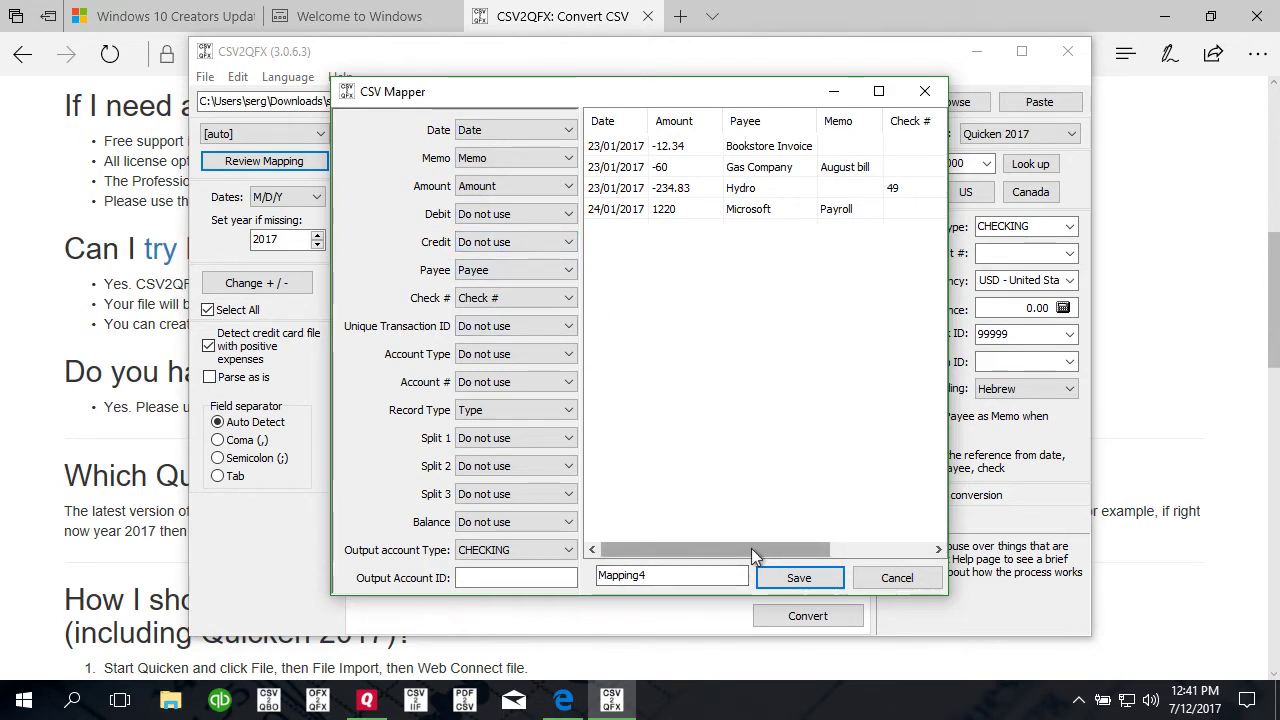
pyautogui.moveTo(752, 548); pyautogui.dragTo(665, 529)
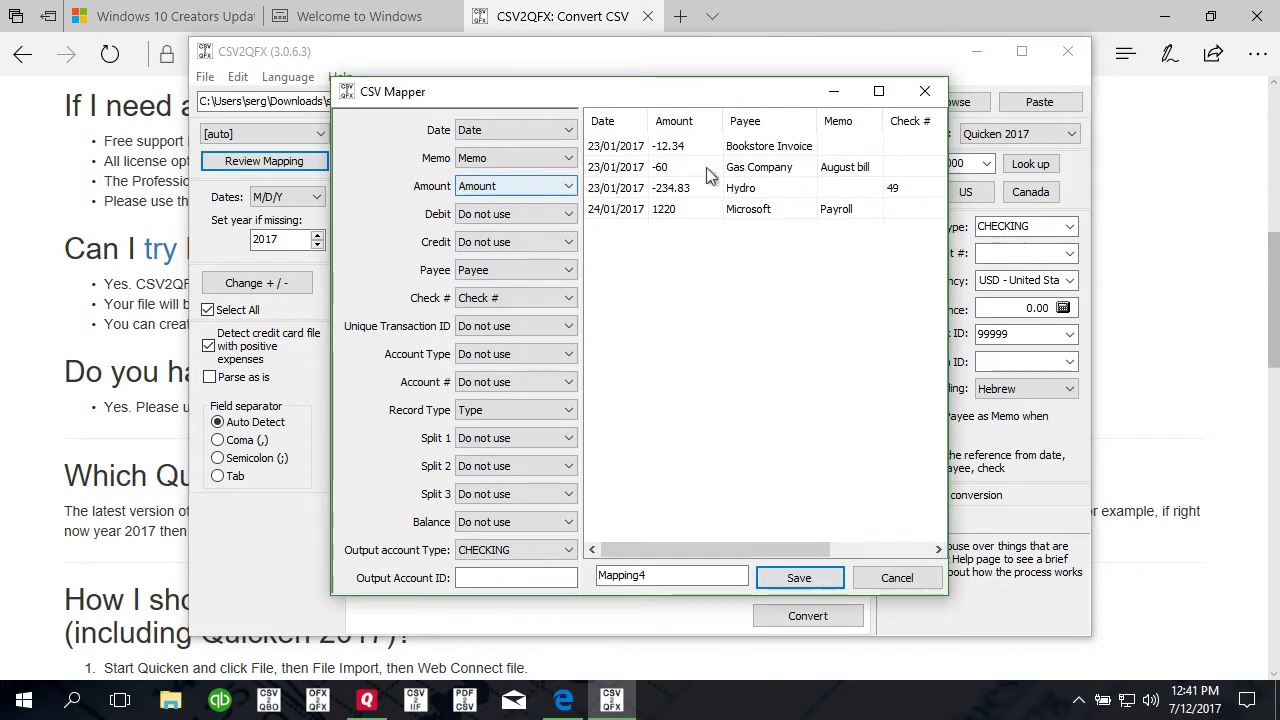
pyautogui.moveTo(736, 546); pyautogui.dragTo(821, 546)
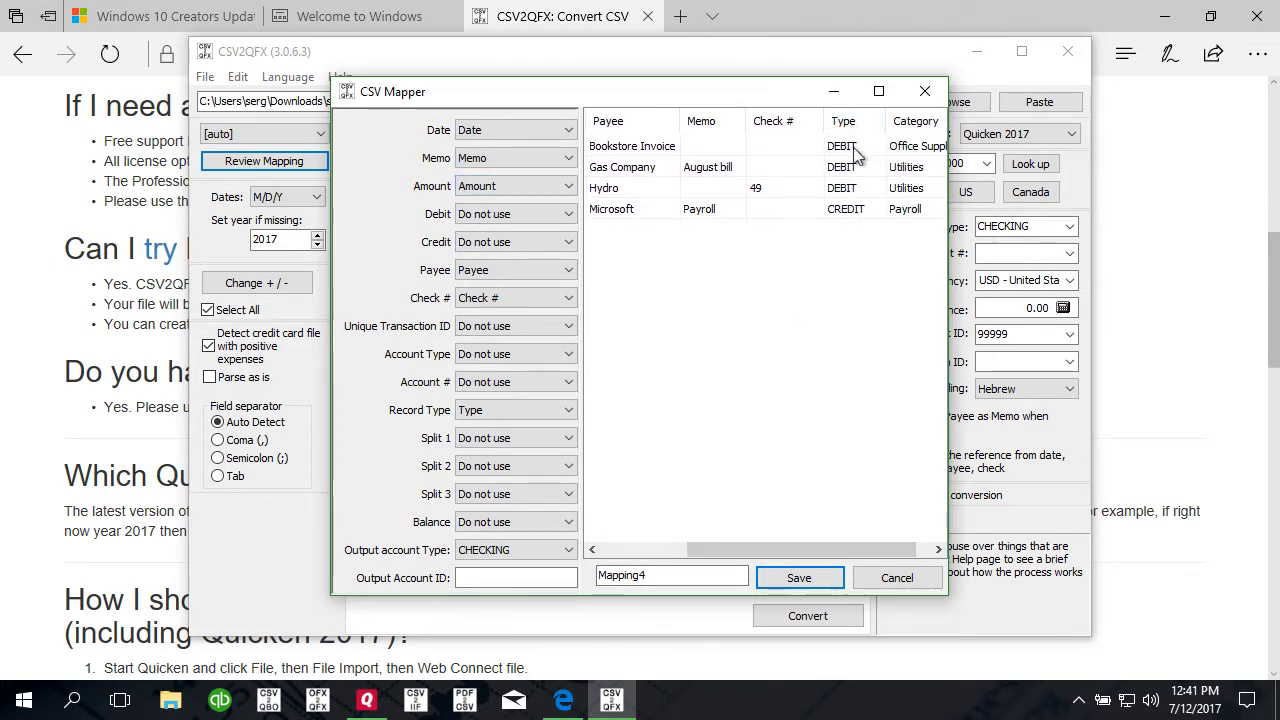
pyautogui.moveTo(697, 550); pyautogui.dragTo(562, 456)
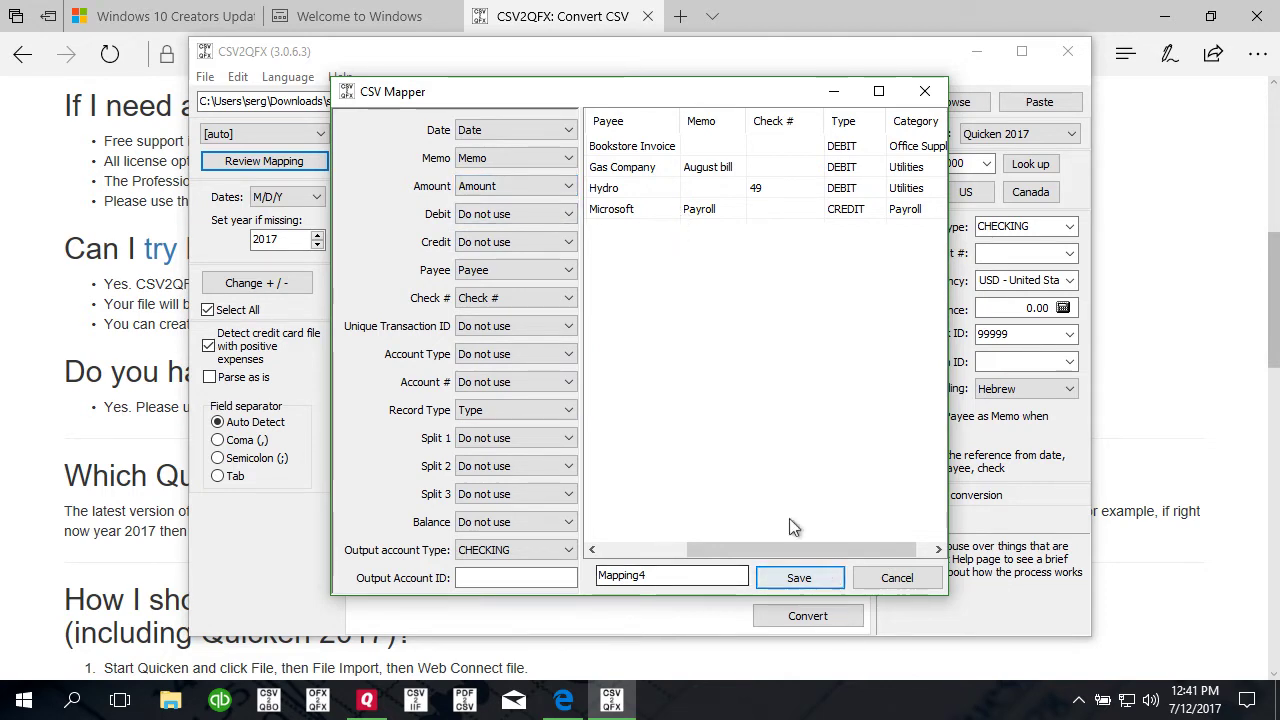
pyautogui.moveTo(712, 548); pyautogui.dragTo(626, 549)
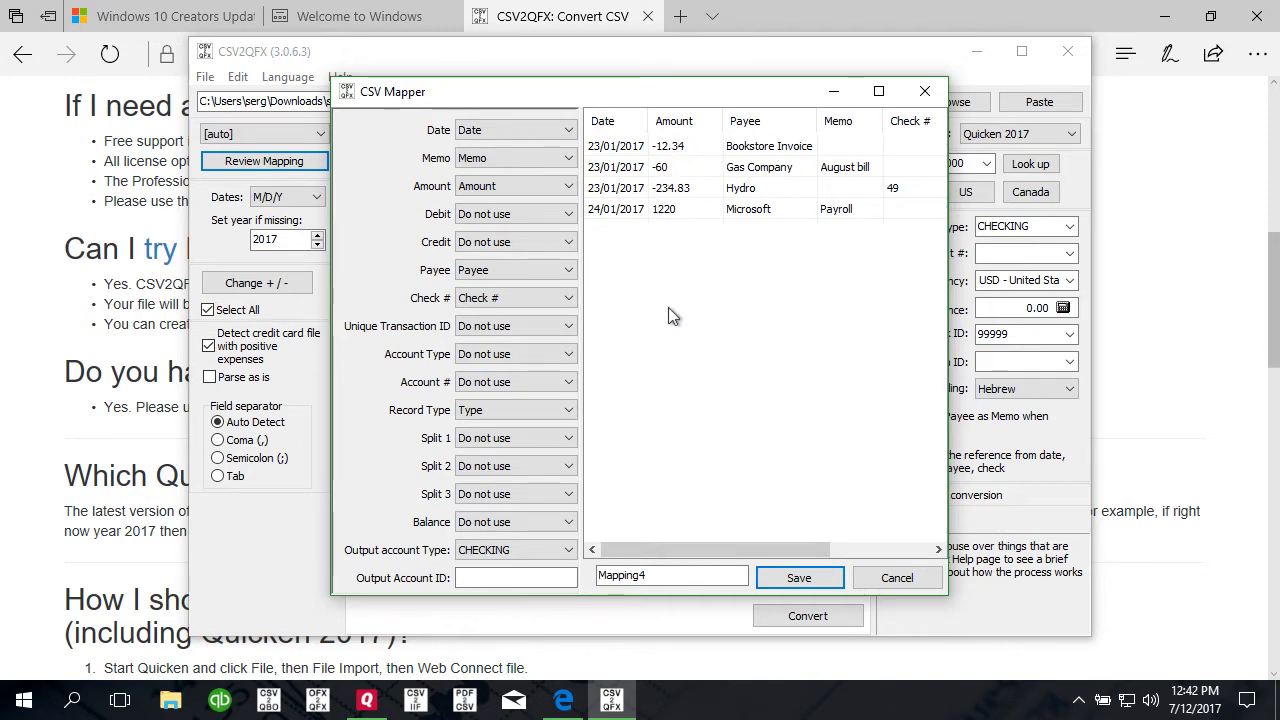
pyautogui.click(894, 580)
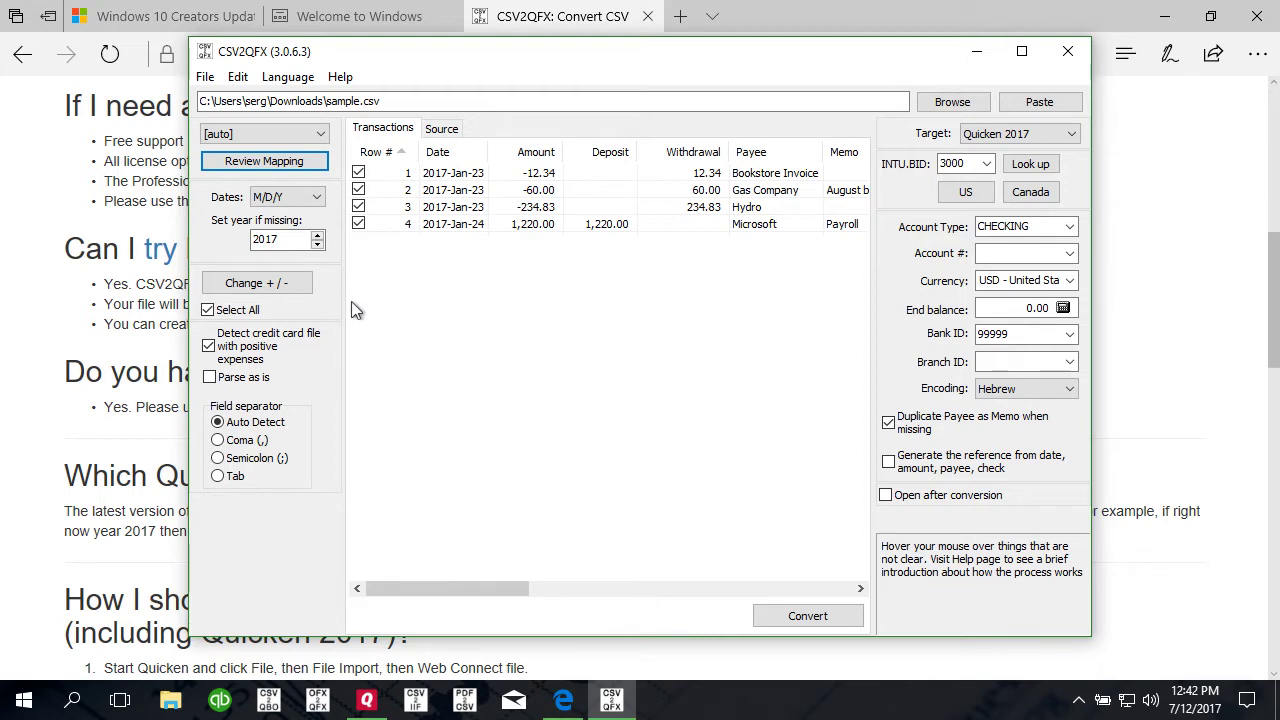
# Step: Reverse the amount signs for the whole file and switch them back
pyautogui.click(275, 289)
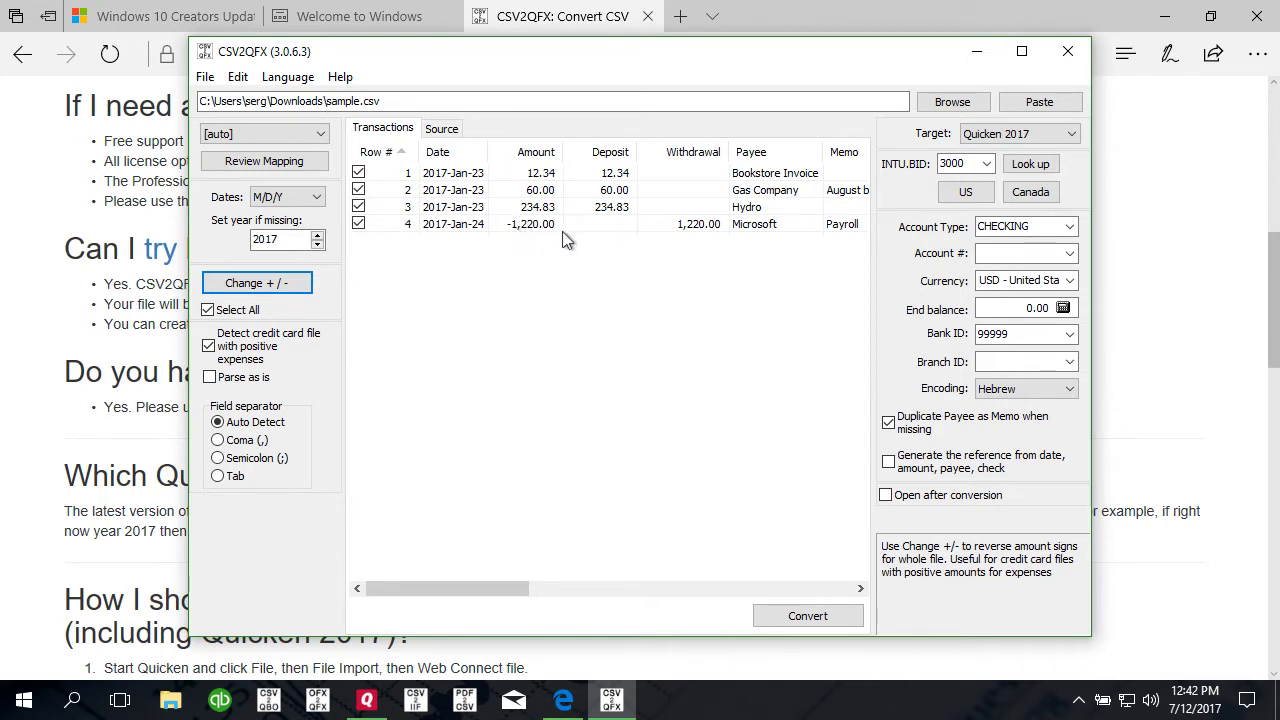
pyautogui.click(286, 283)
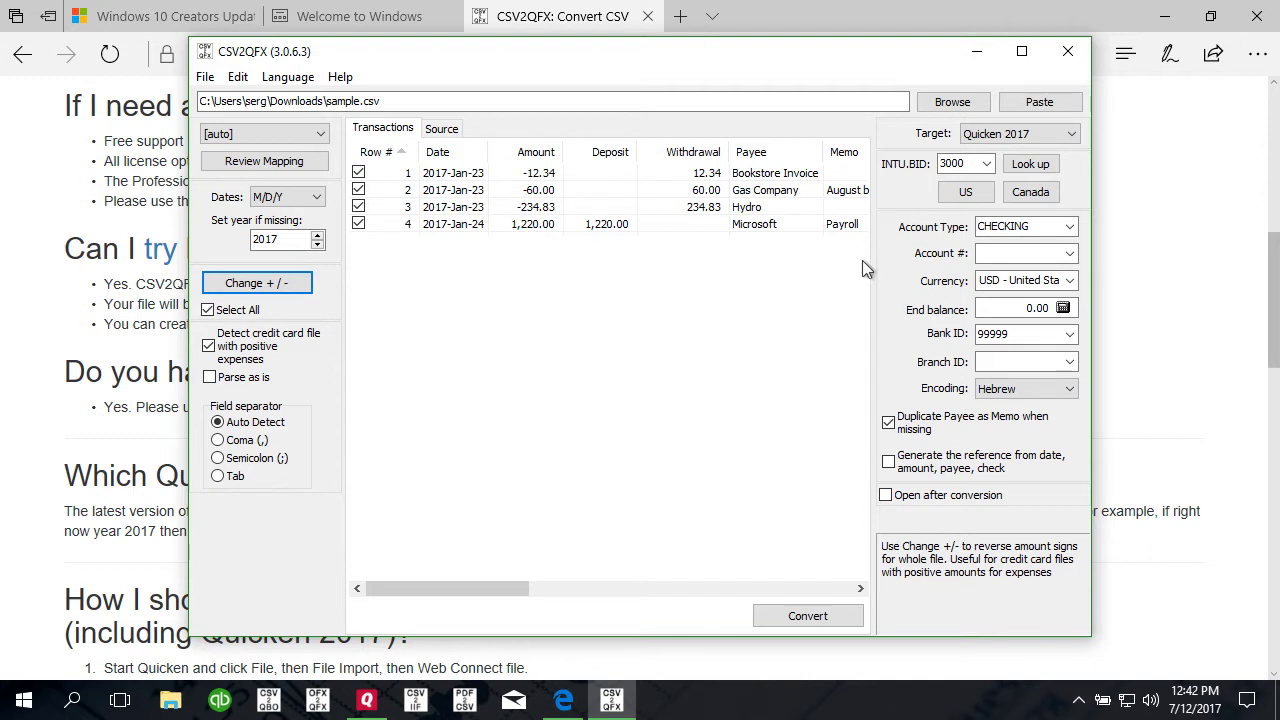
# Step: Choose CHECKING as the account type and keep Quicken 2017 as the conversion target
pyautogui.click(1069, 229)
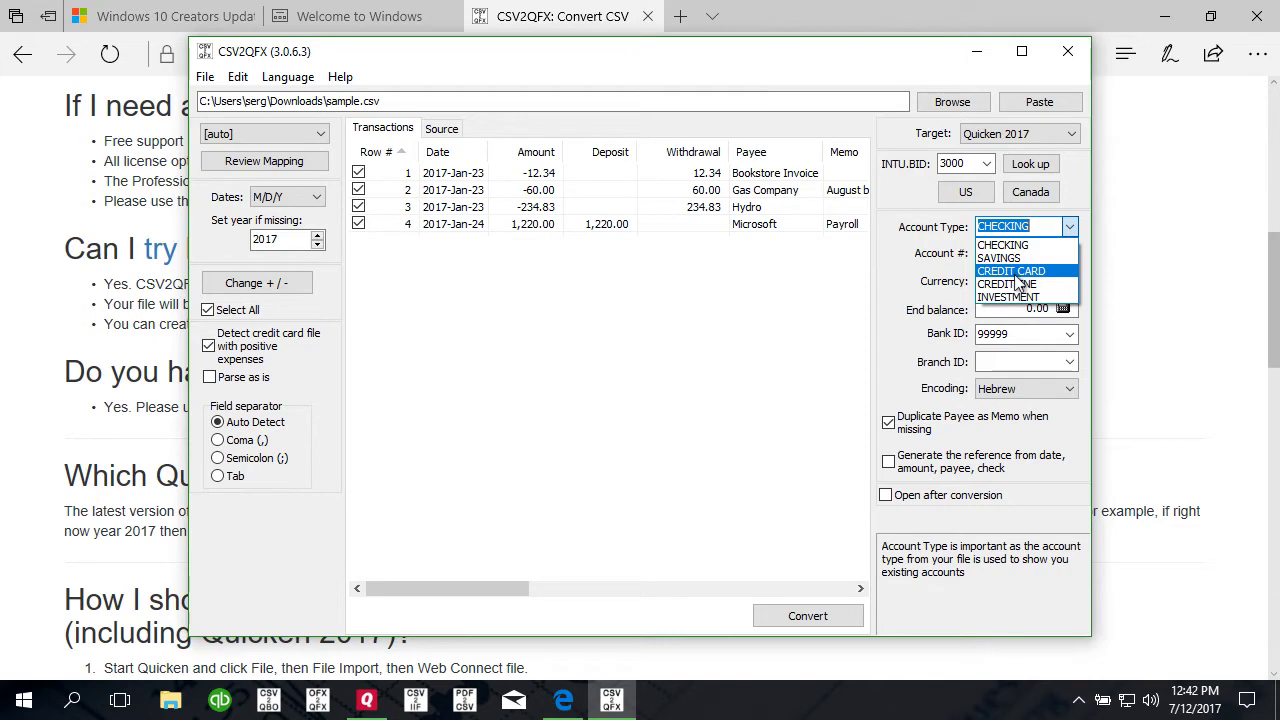
pyautogui.click(1003, 245)
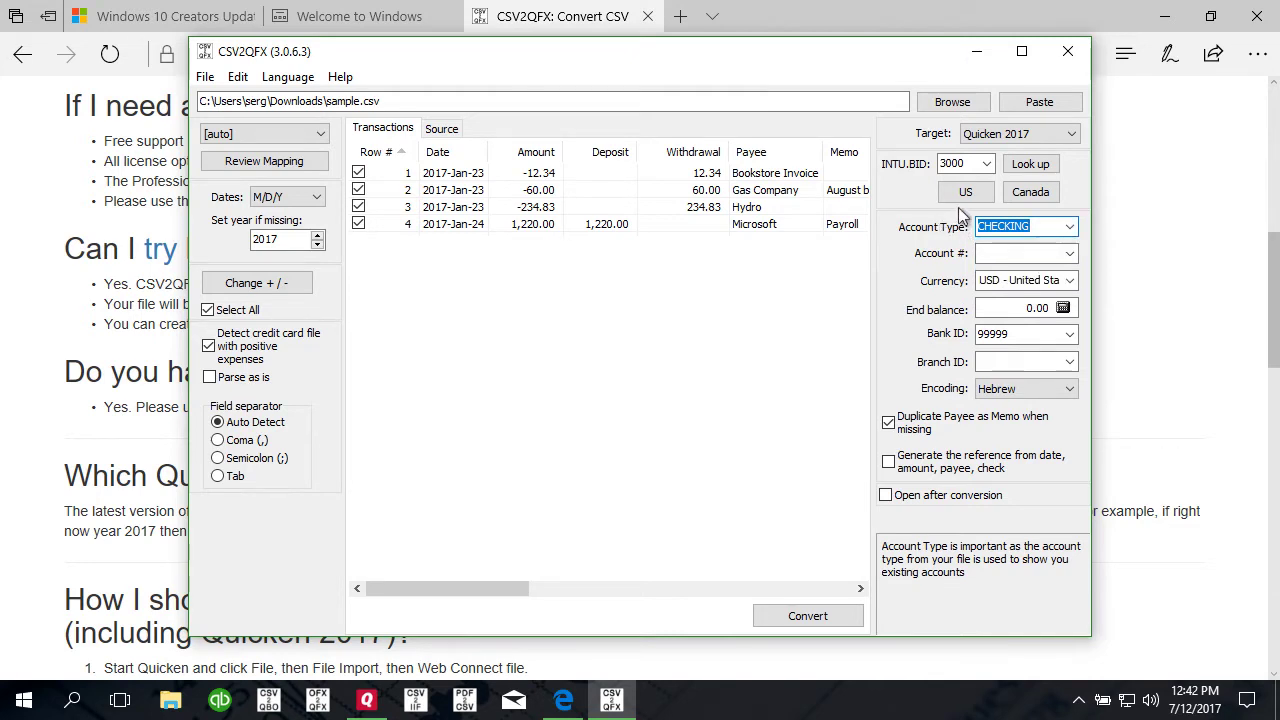
pyautogui.moveTo(970, 172)
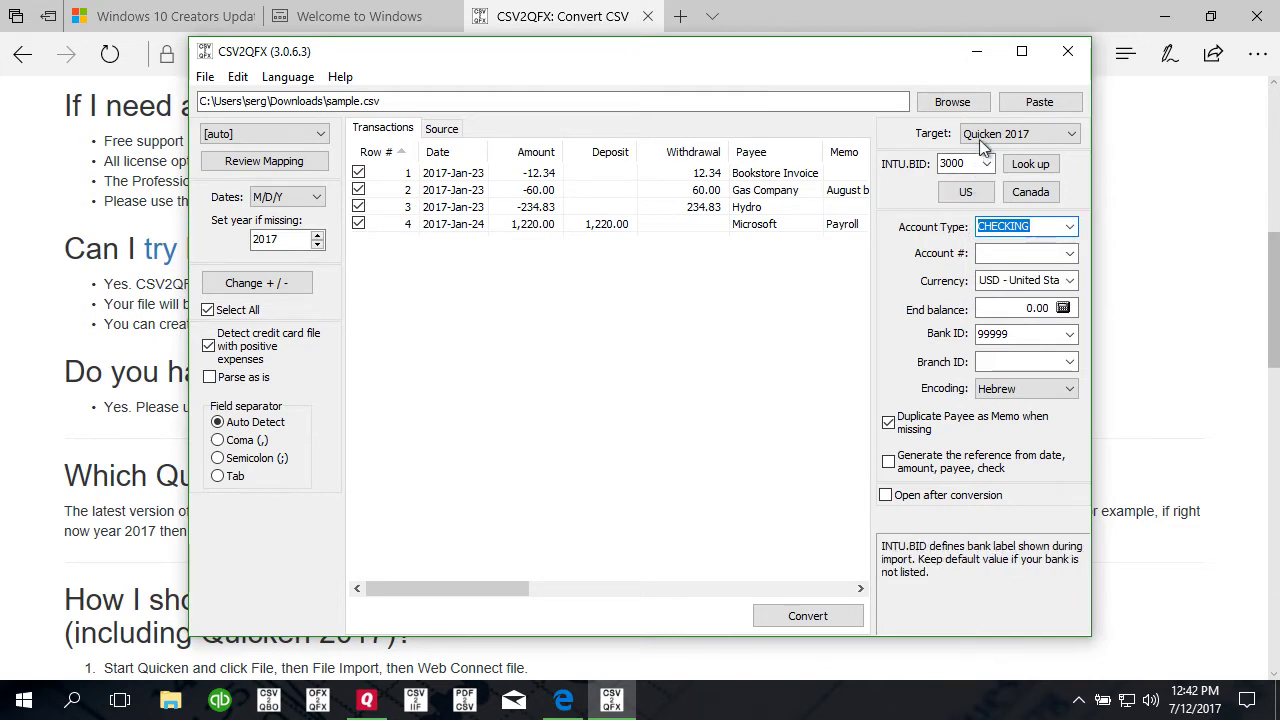
pyautogui.moveTo(976, 136)
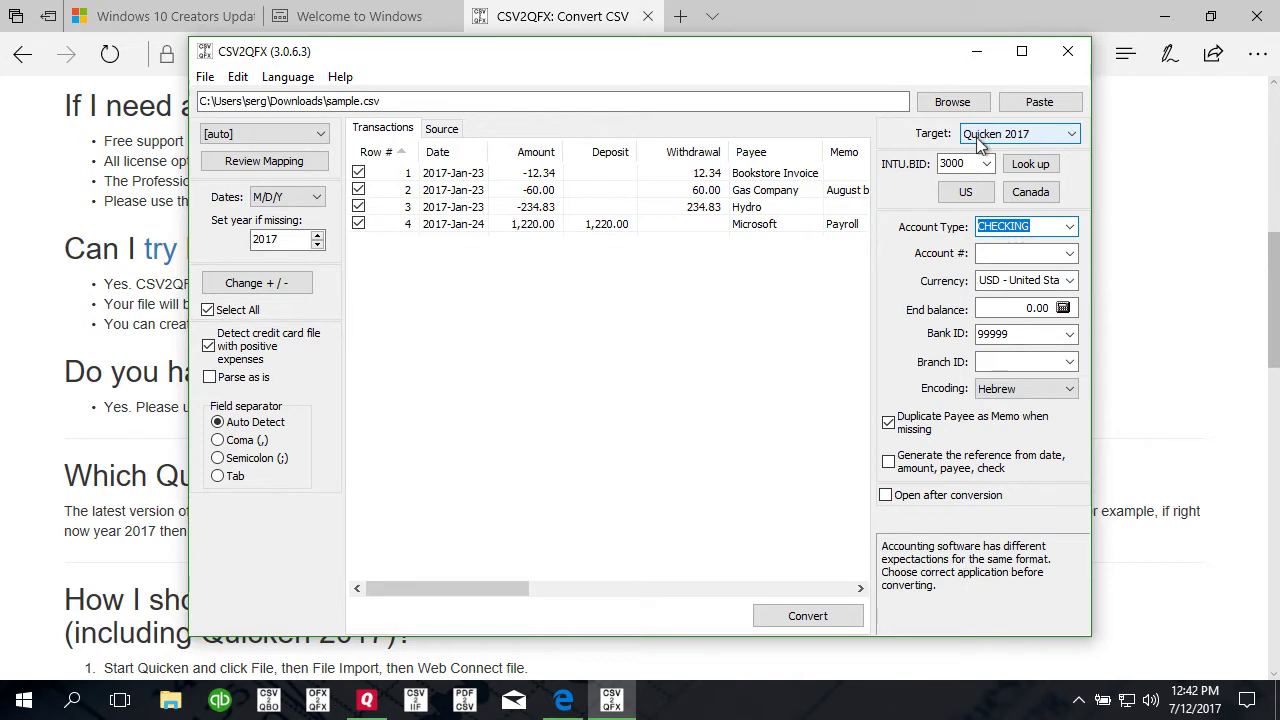
pyautogui.click(1071, 135)
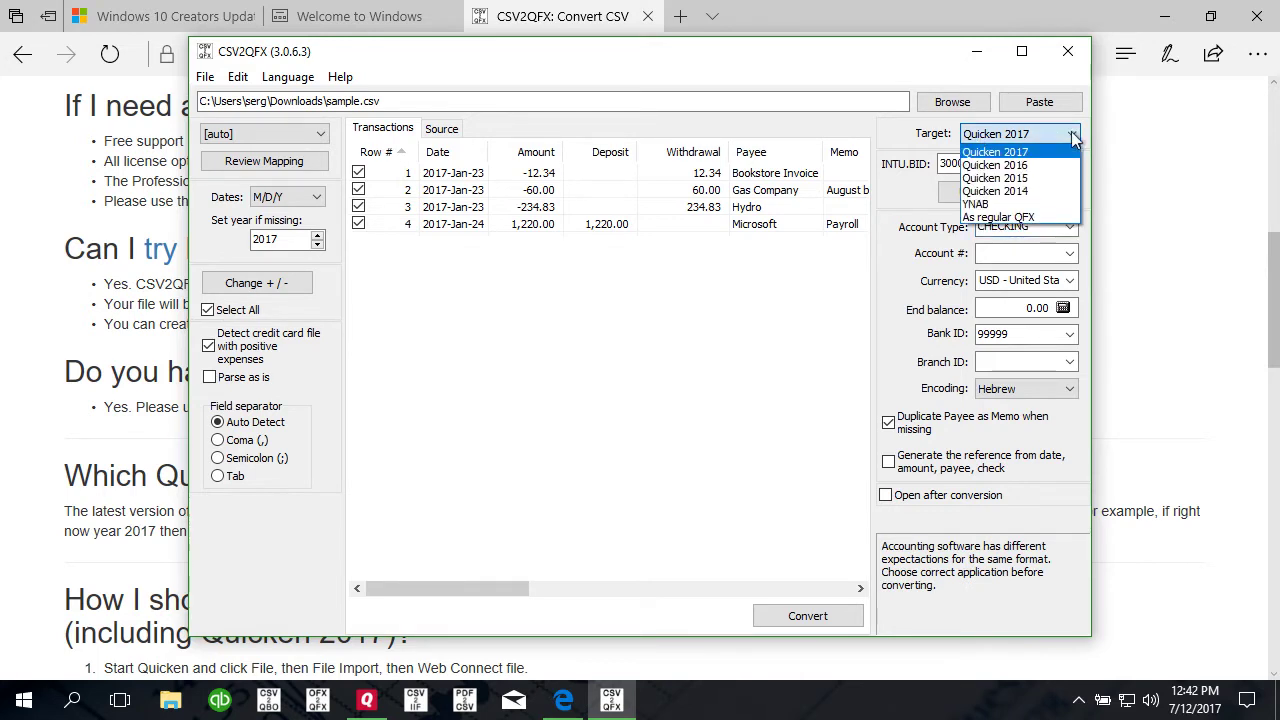
pyautogui.click(1073, 140)
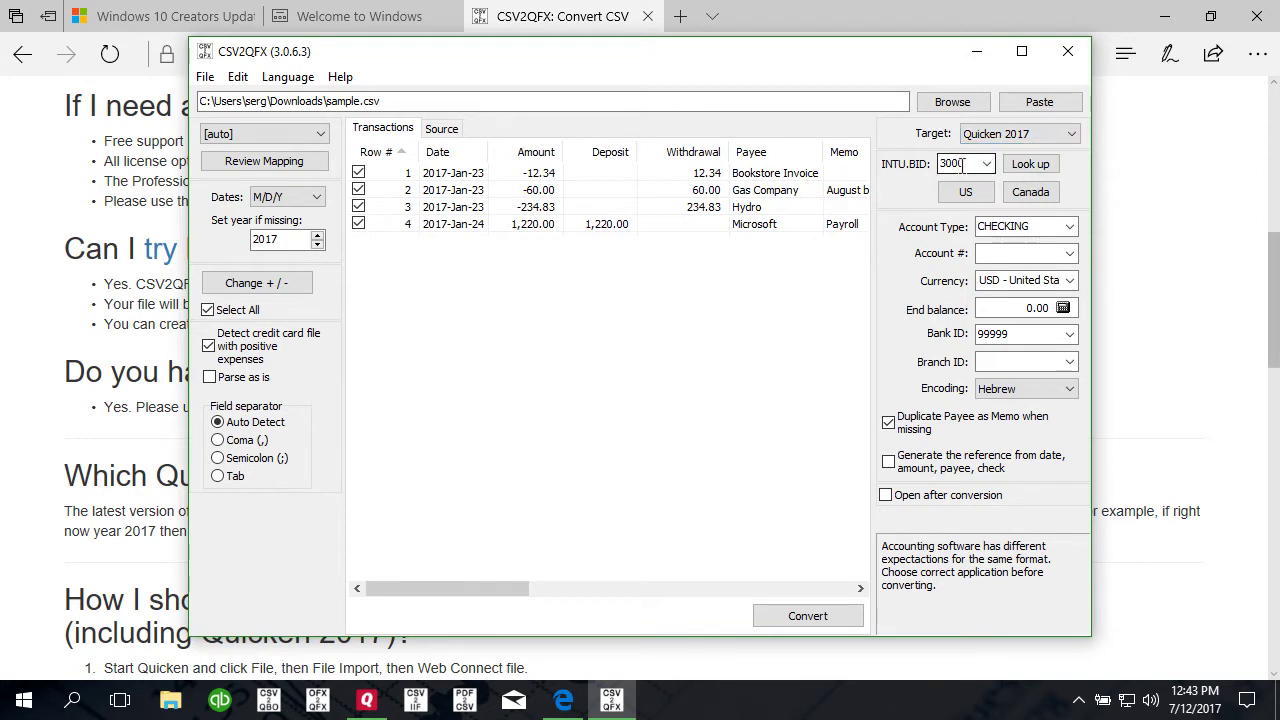
# Step: Open the INTU.BID bank lookup and search the bank list for "american"
pyautogui.moveTo(985, 170)
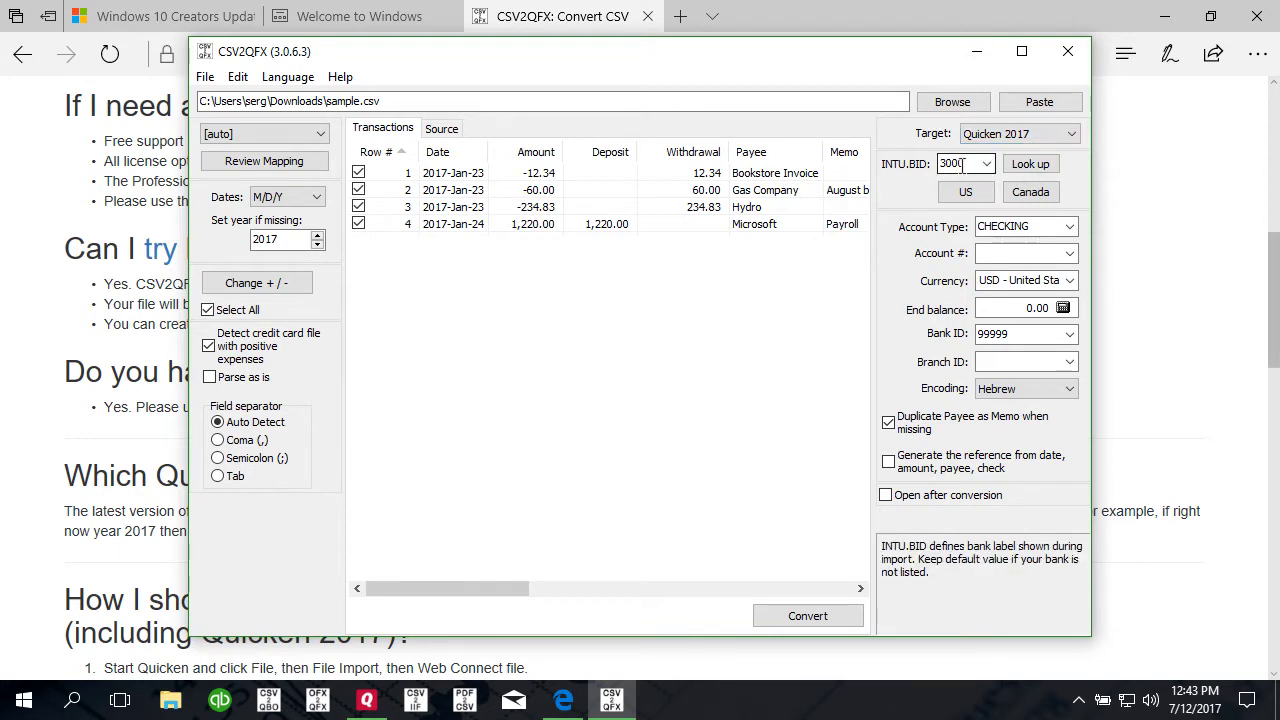
pyautogui.click(1016, 166)
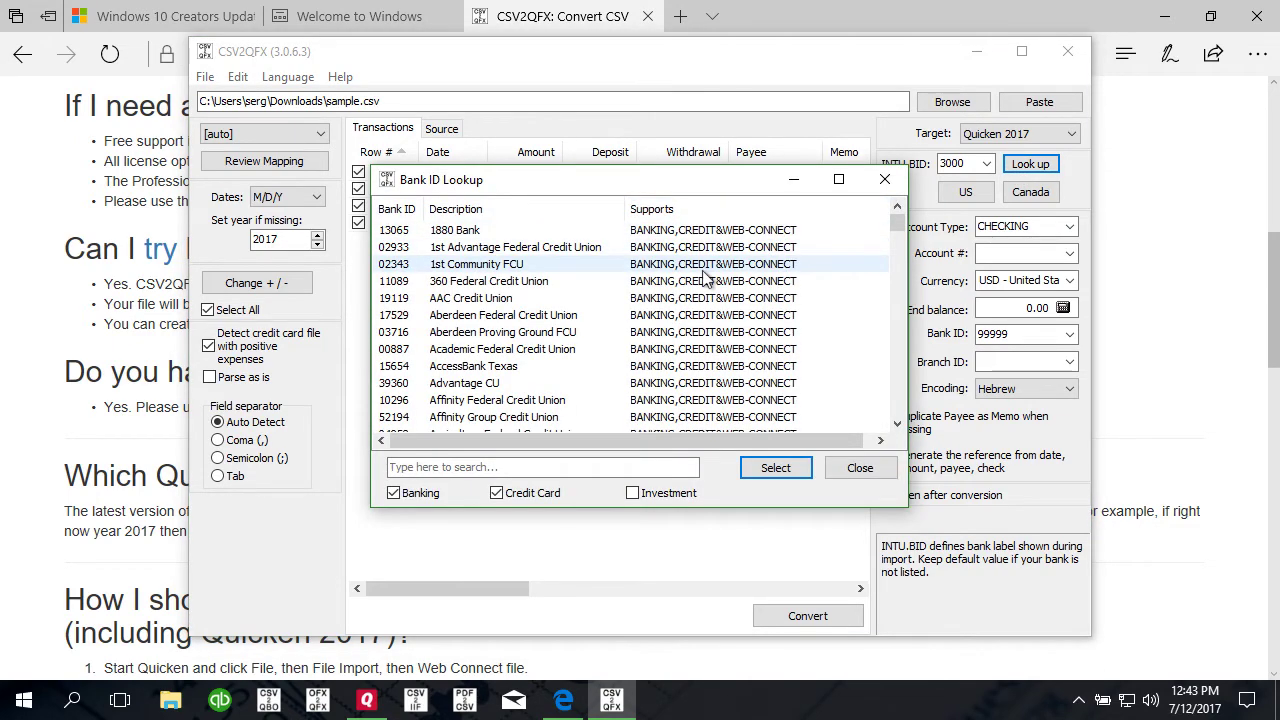
pyautogui.scroll(-1, 528, 305)
pyautogui.scroll(1, 528, 305)
pyautogui.click(400, 467)
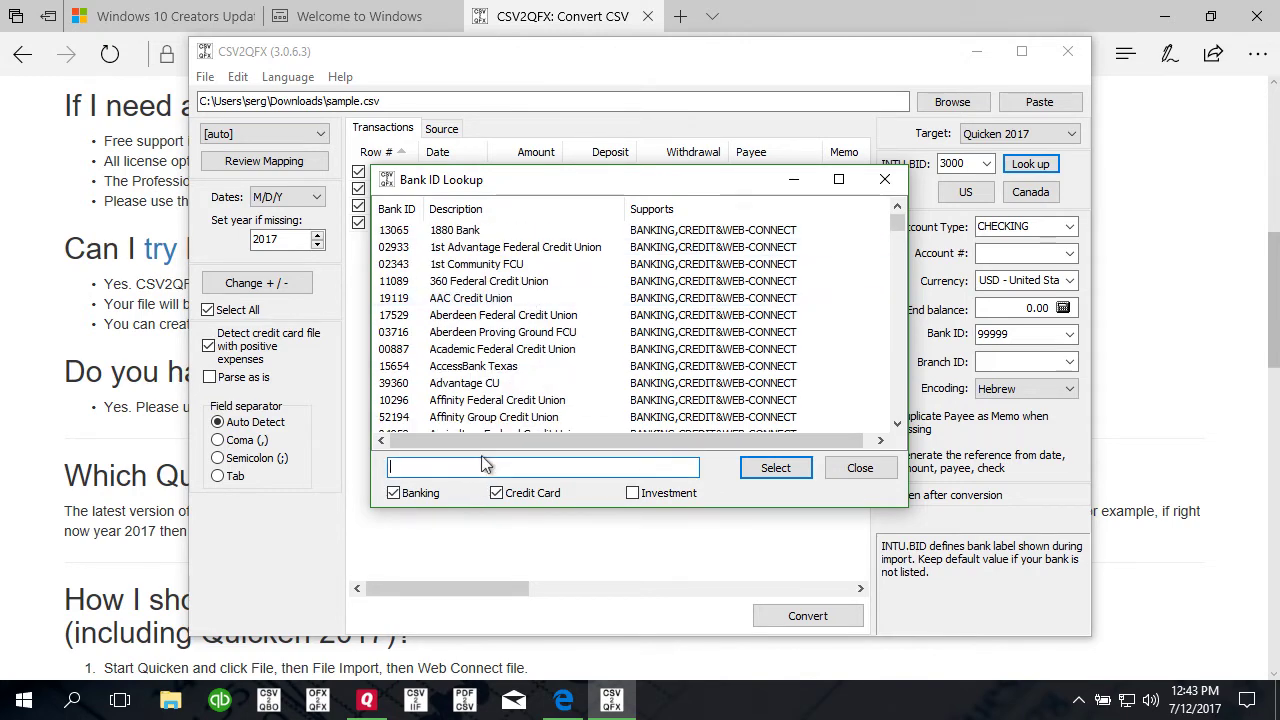
pyautogui.write('ame')
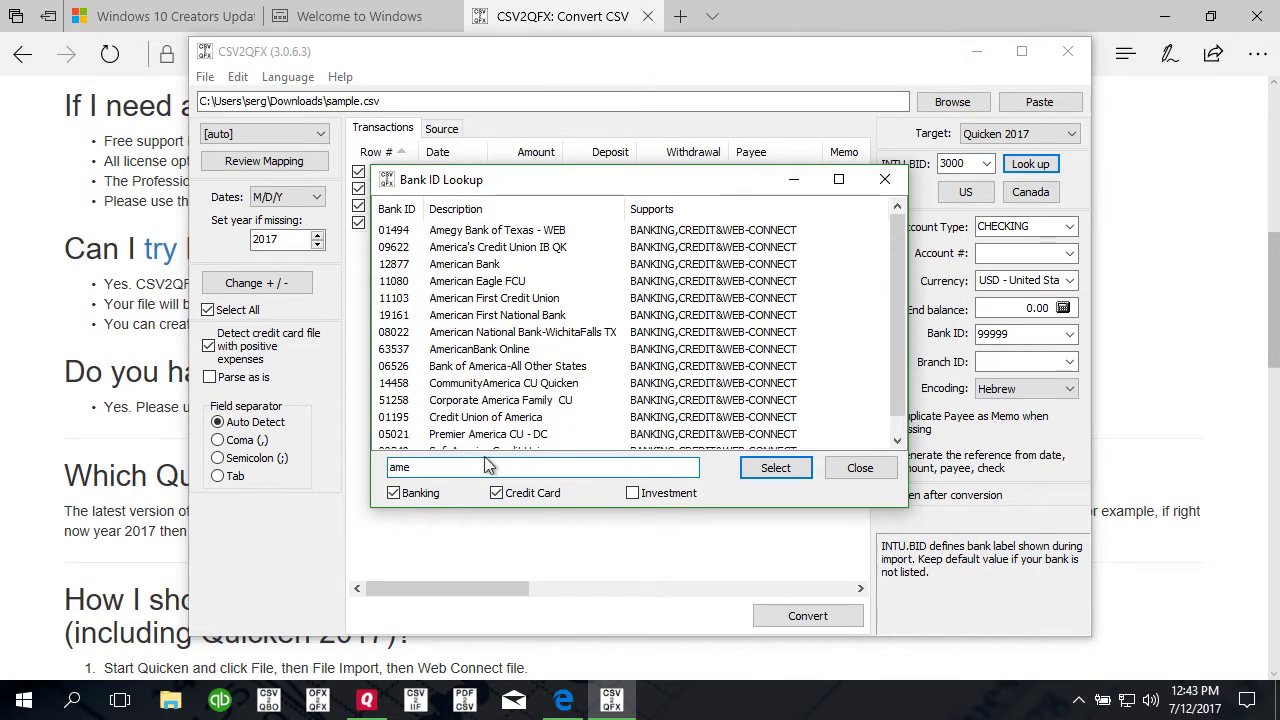
pyautogui.write('ri')
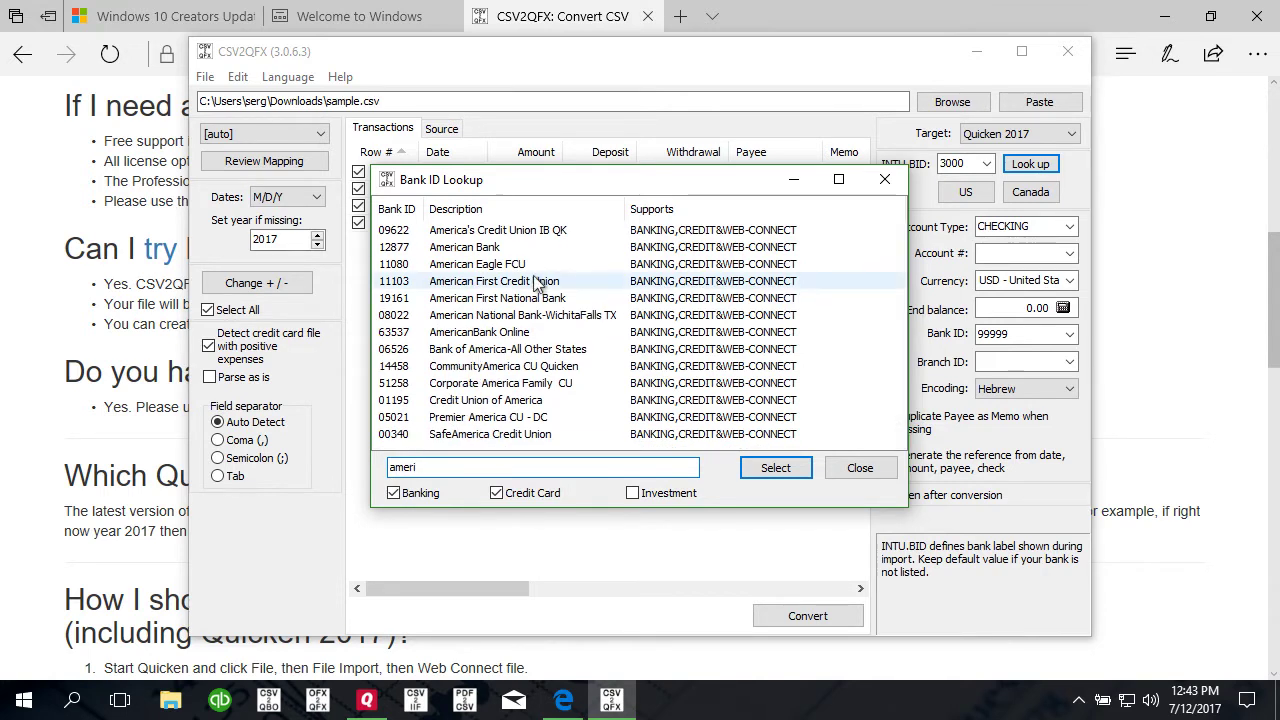
pyautogui.write('can')
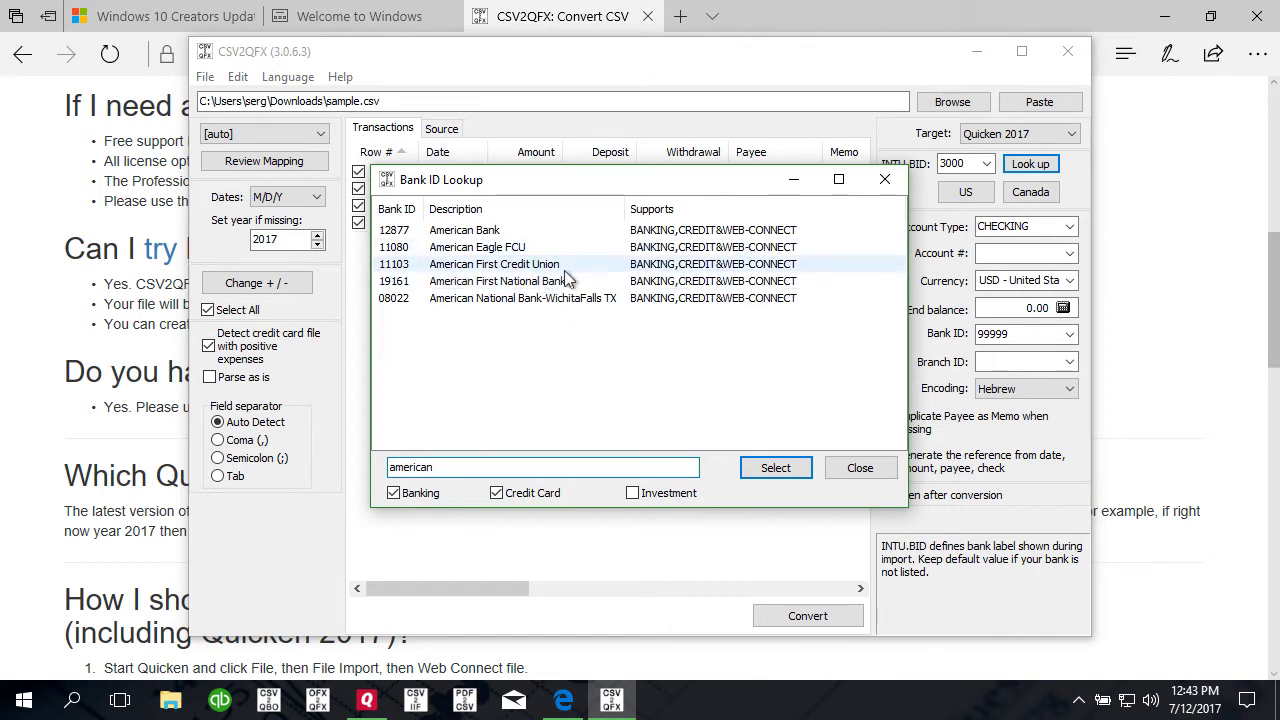
# Step: Replace the bank search with "capi", clear it, and browse the full bank list
pyautogui.press('BackSpace')
pyautogui.press('BackSpace')
pyautogui.press('BackSpace')
pyautogui.write('capi')
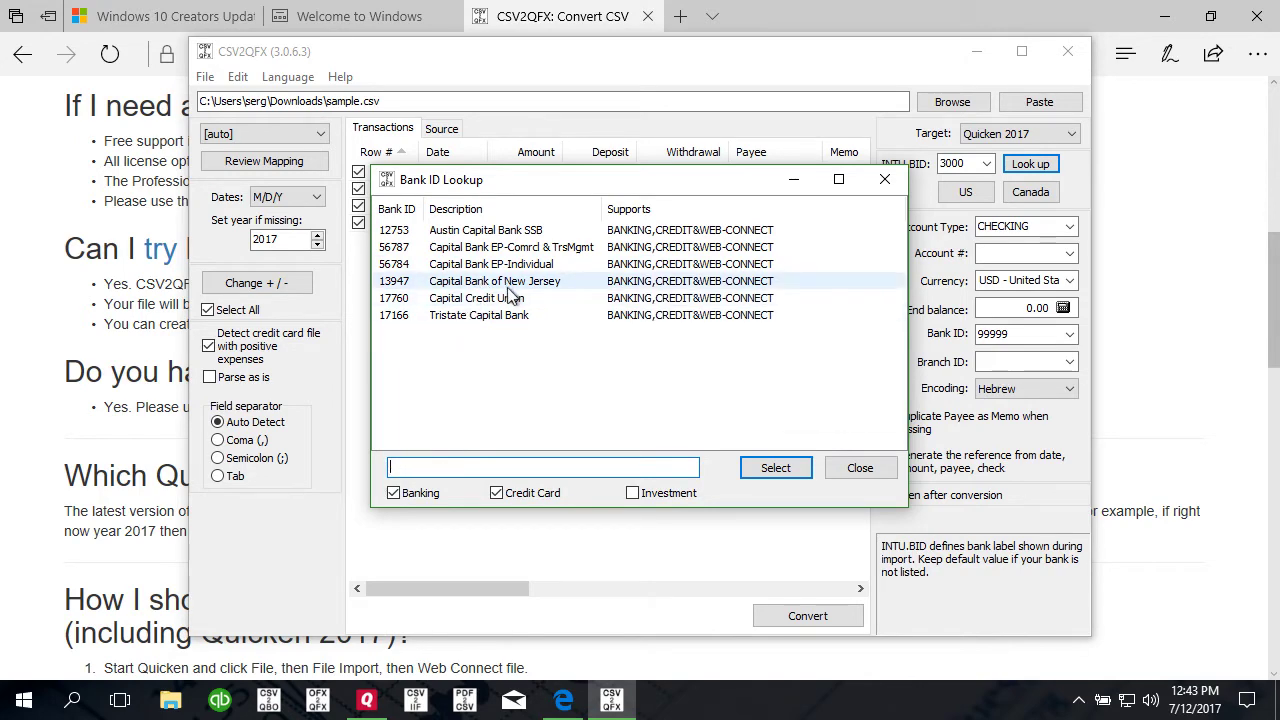
pyautogui.scroll(-5, 514, 300)
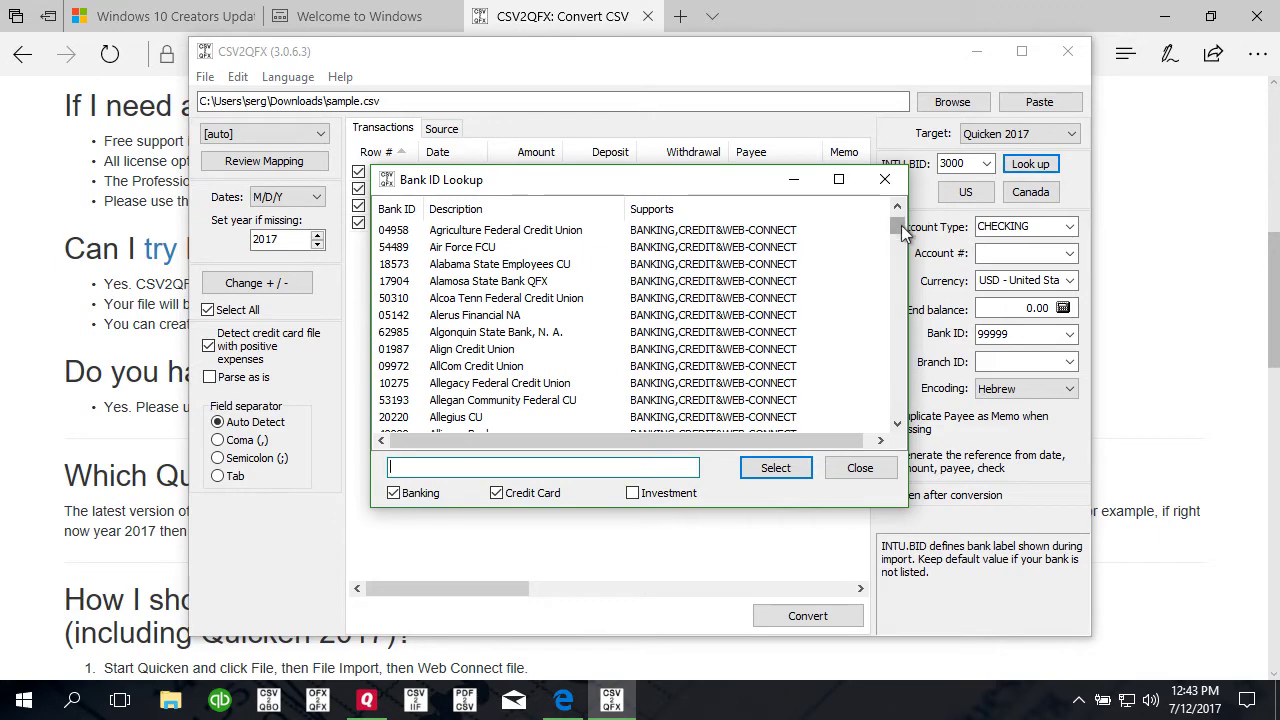
# Step: Exclude Banking from the bank lookup filter, search the bank list for "capital", and close the lookup
pyautogui.click(393, 494)
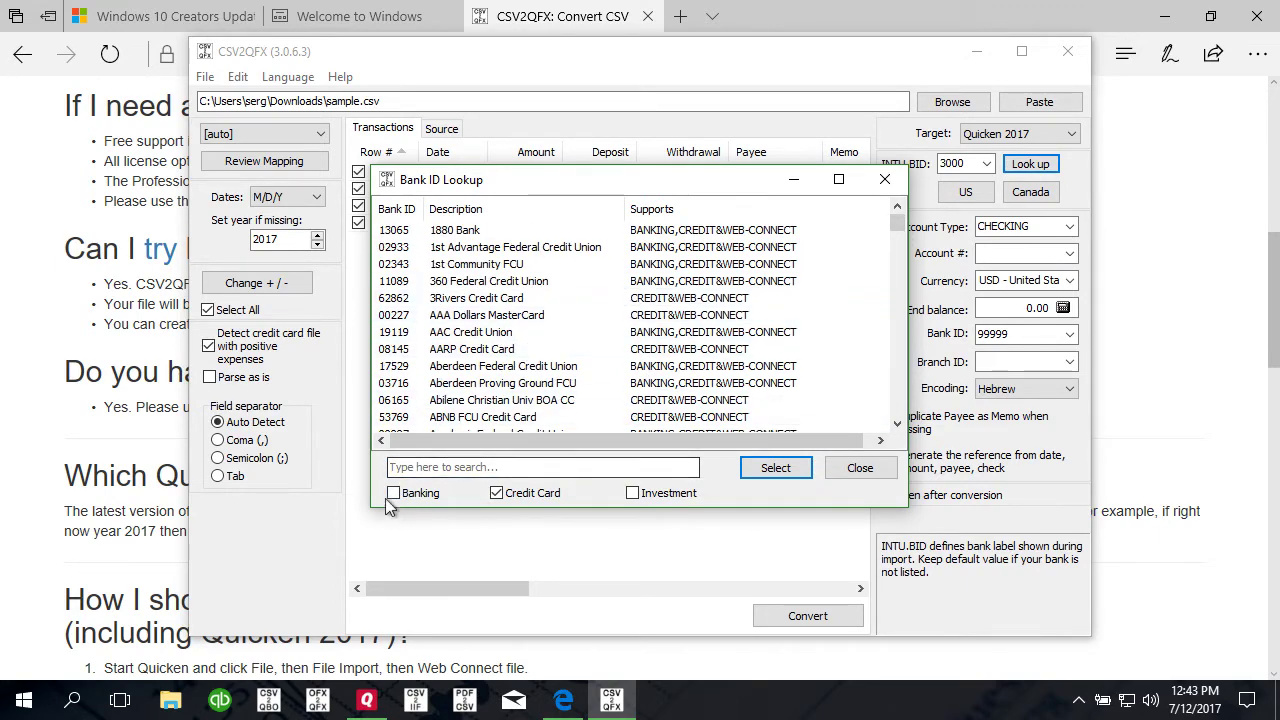
pyautogui.click(414, 467)
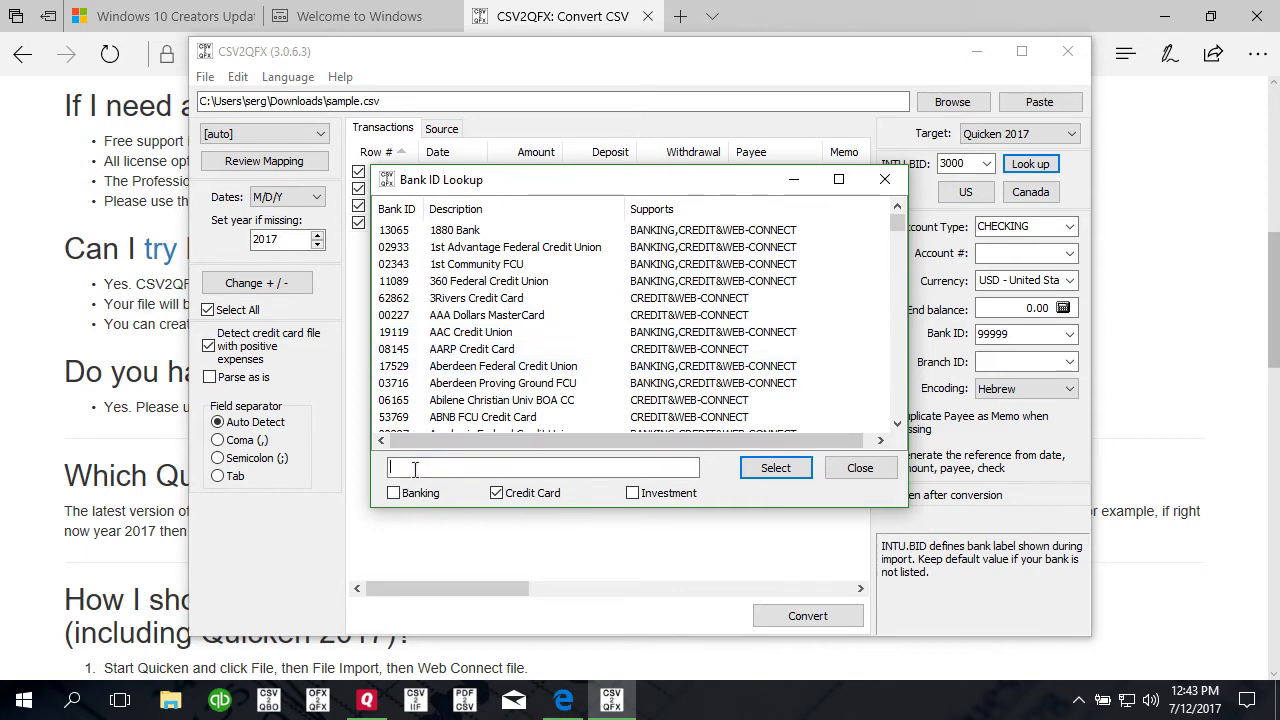
pyautogui.write('capita')
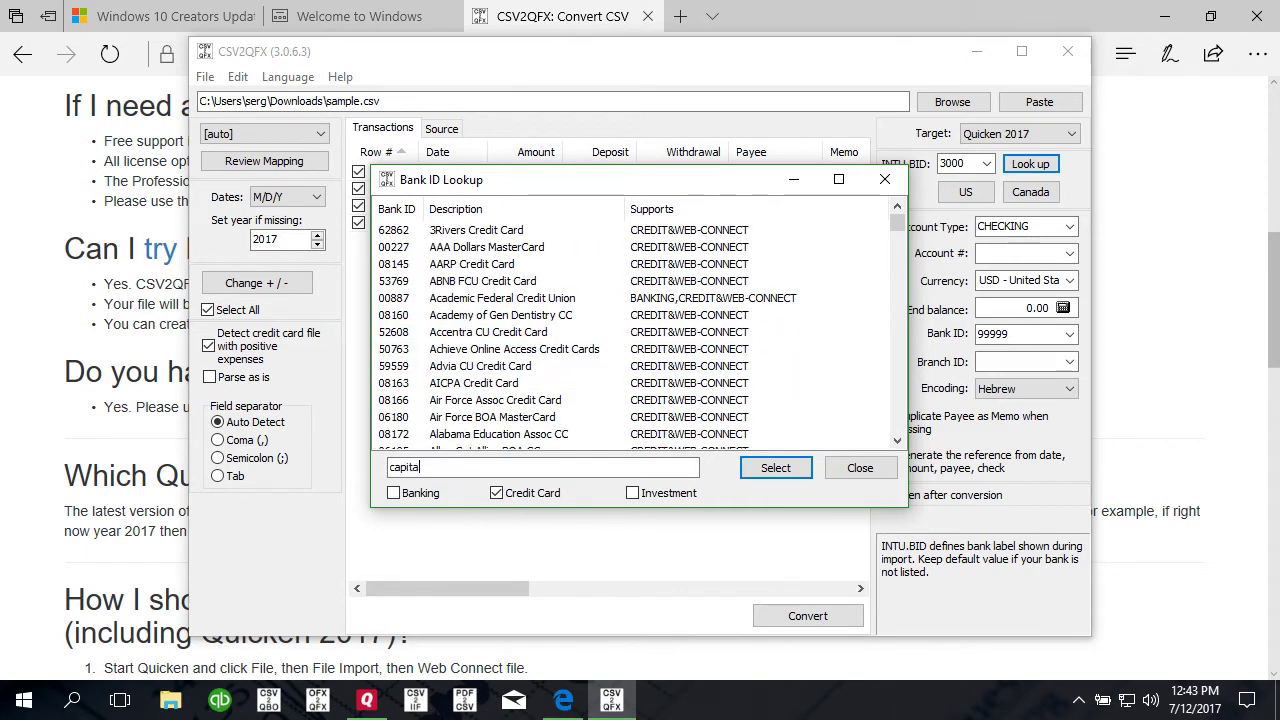
pyautogui.write('l')
pyautogui.click(423, 466)
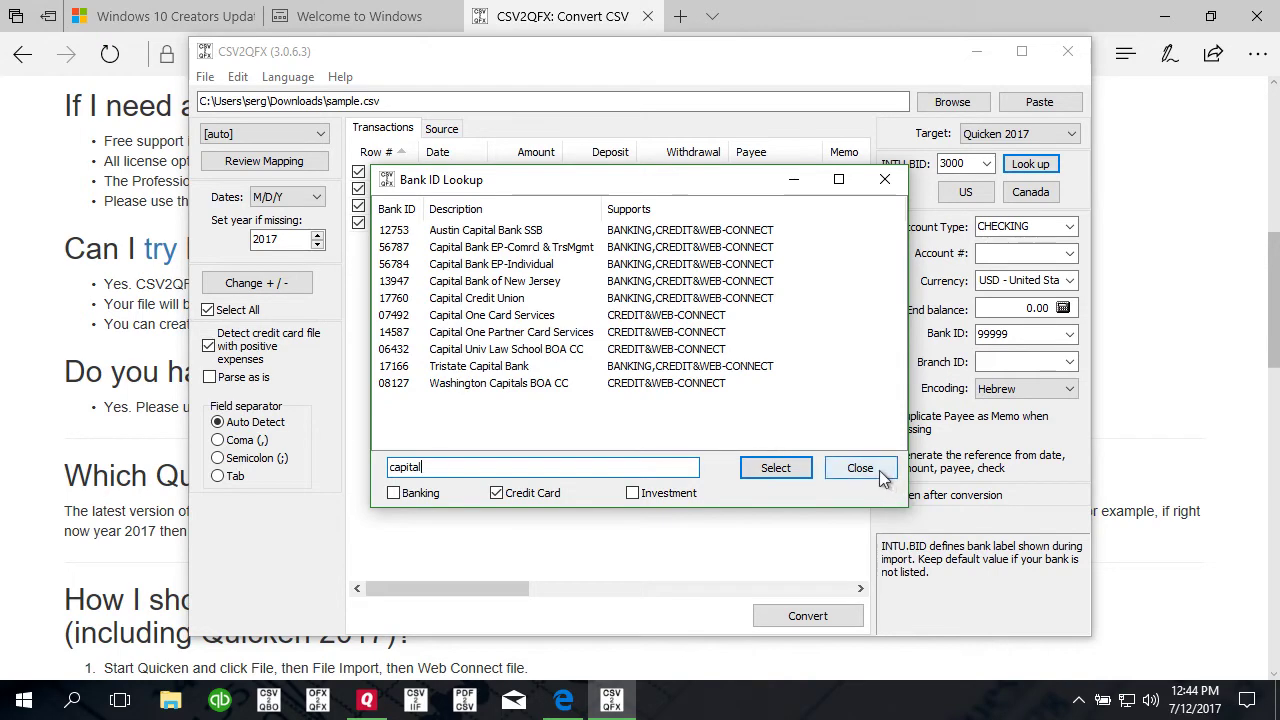
pyautogui.click(858, 468)
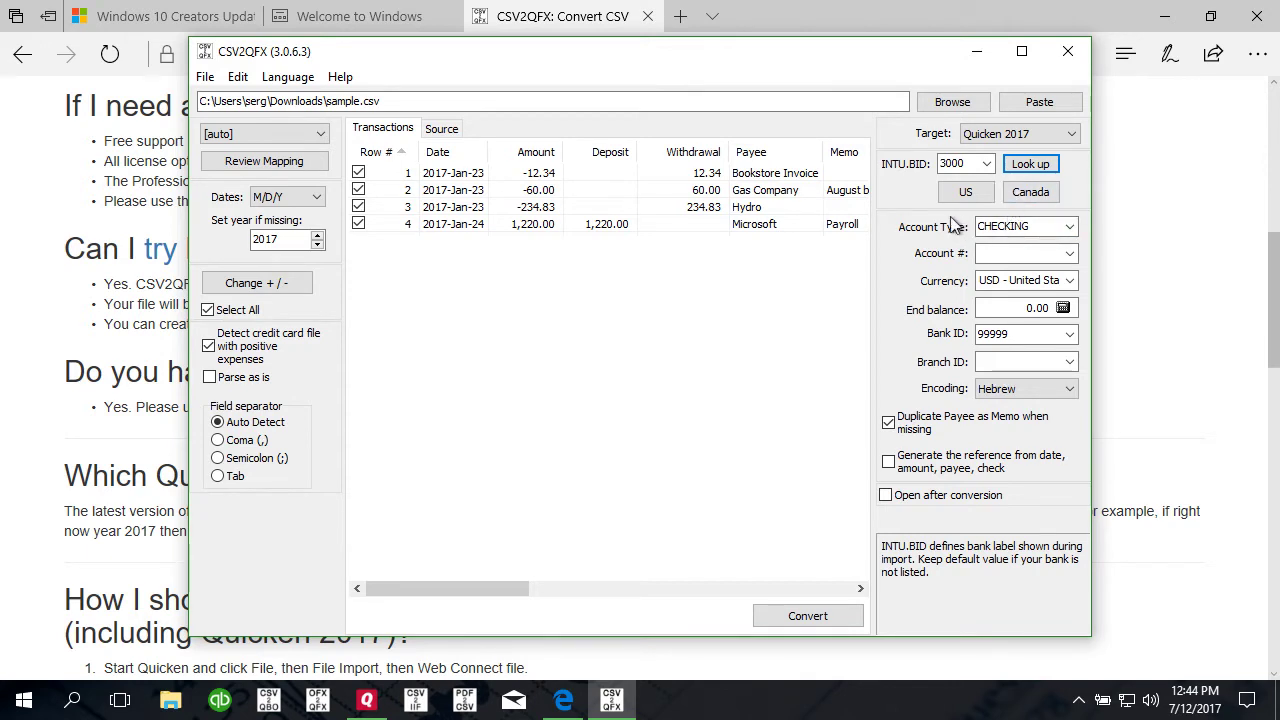
# Step: Reopen the INTU.BID bank lookup and select Capital Credit Union from the "capital" matches
pyautogui.click(1019, 162)
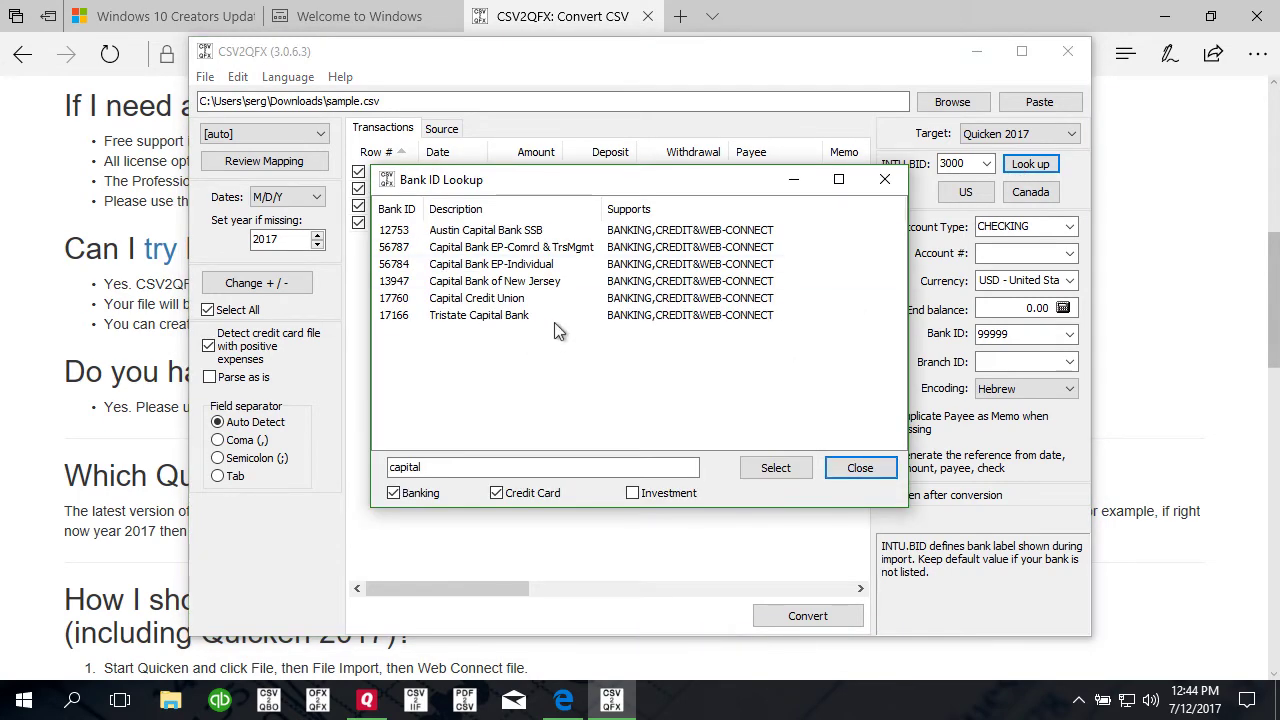
pyautogui.click(440, 470)
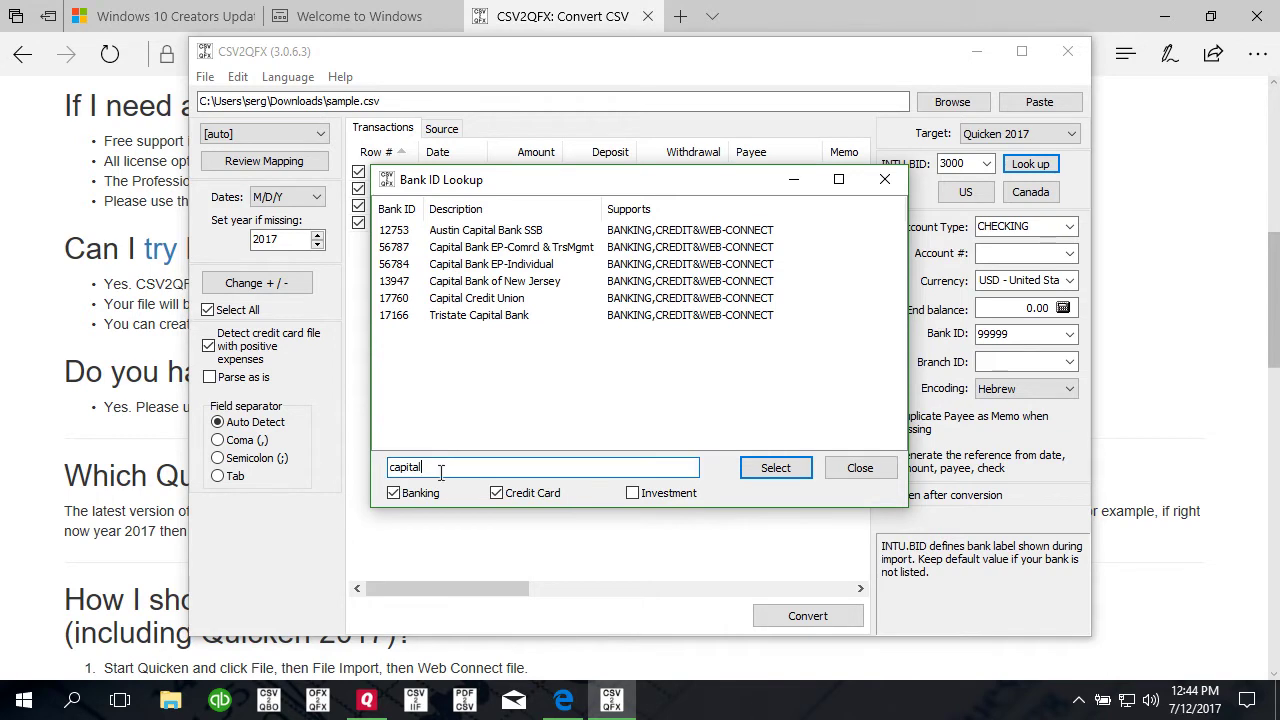
pyautogui.click(482, 300)
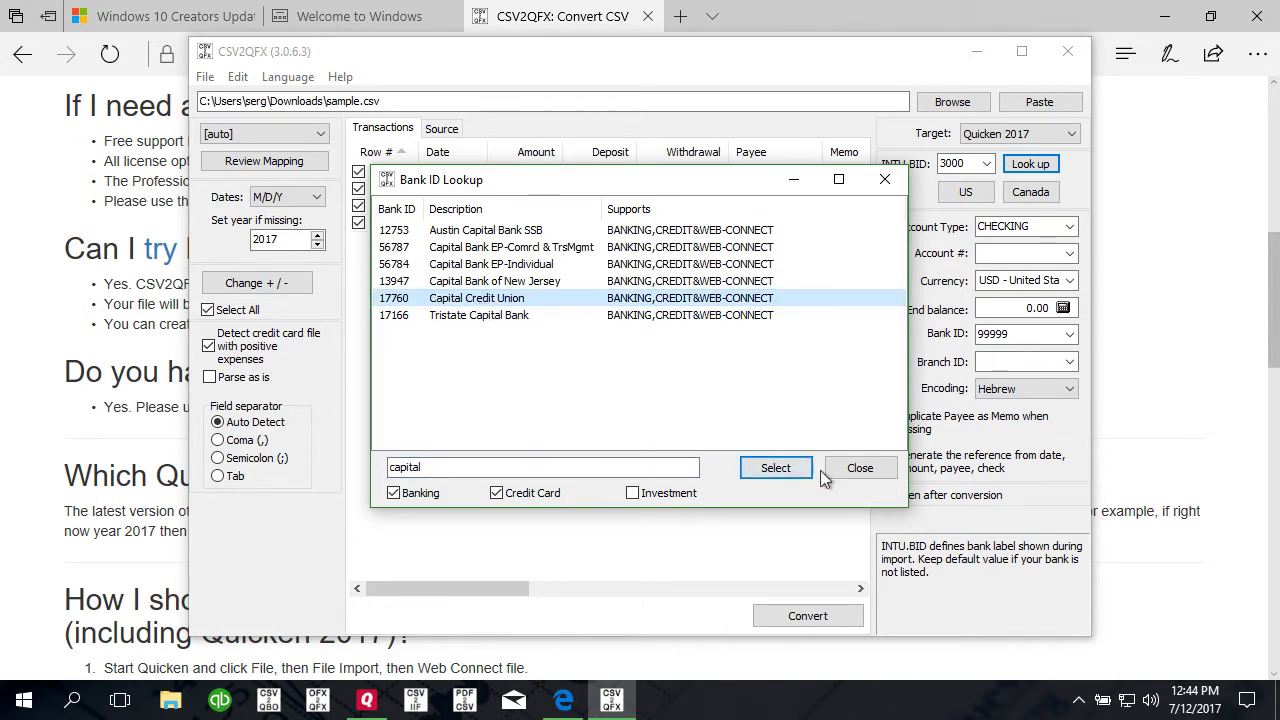
pyautogui.click(776, 468)
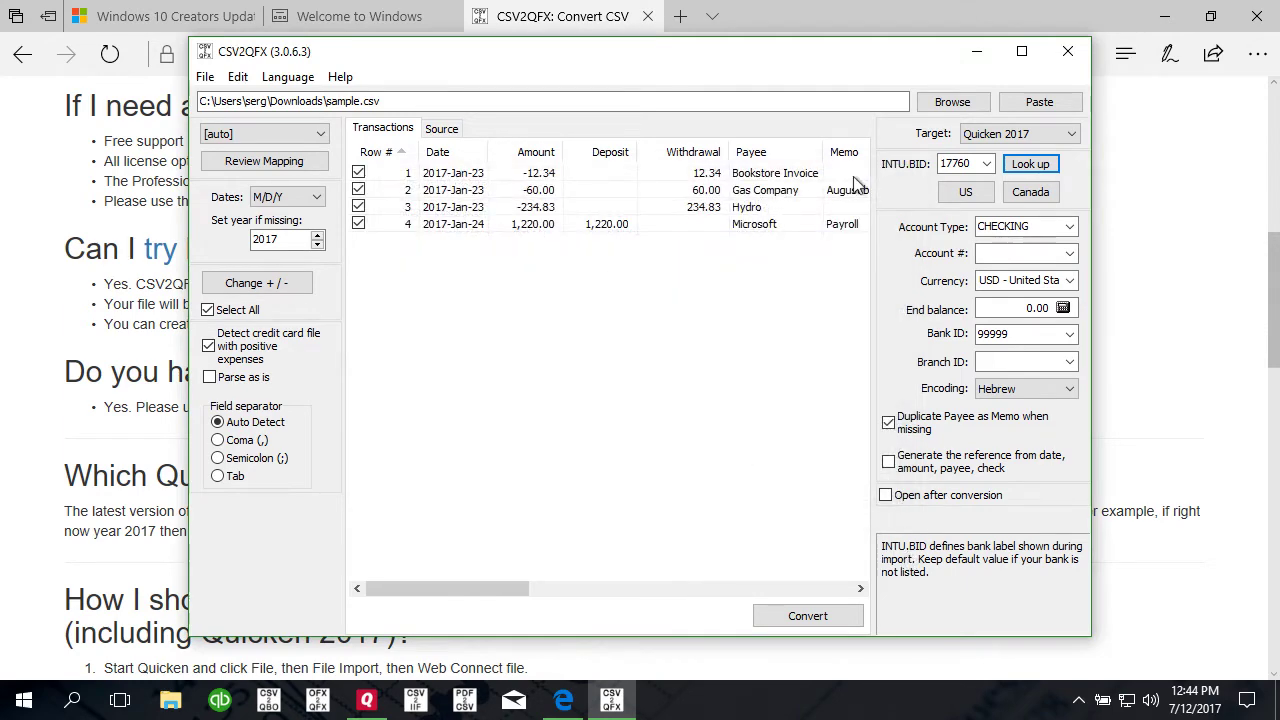
# Step: Enter the account number for the checking account in the conversion settings
pyautogui.click(1006, 252)
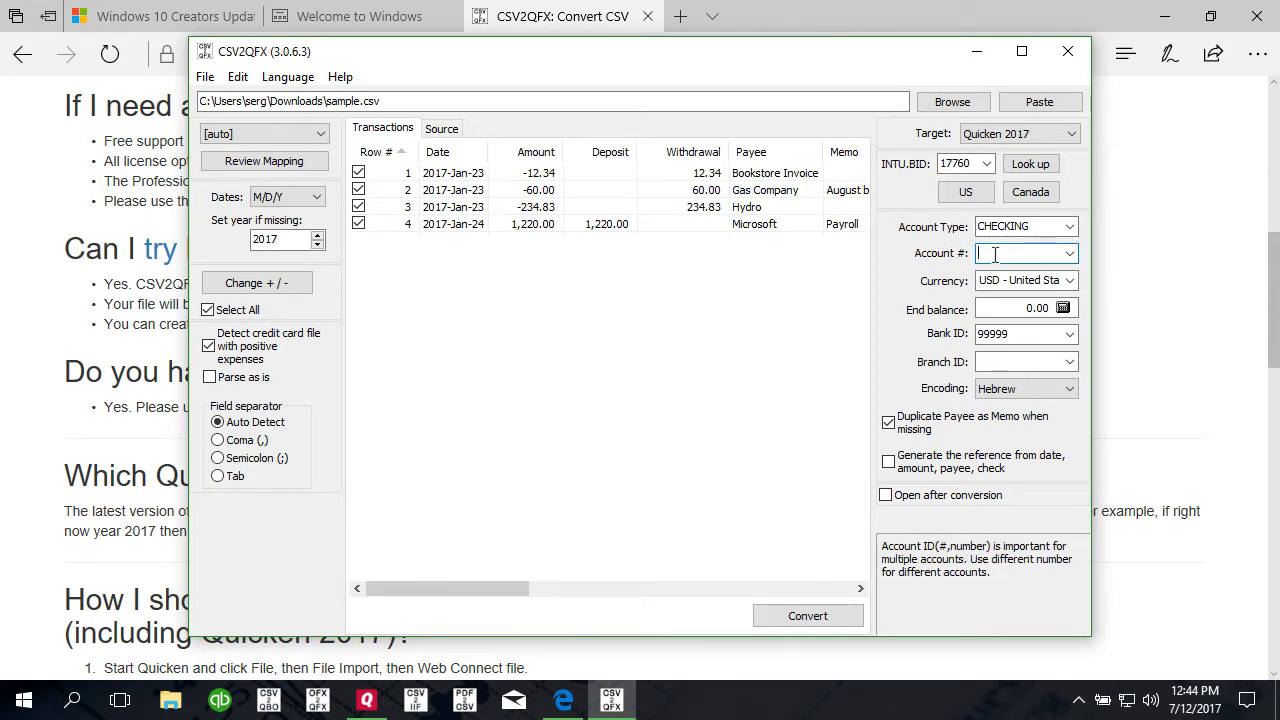
pyautogui.write('345')
pyautogui.click(1018, 258)
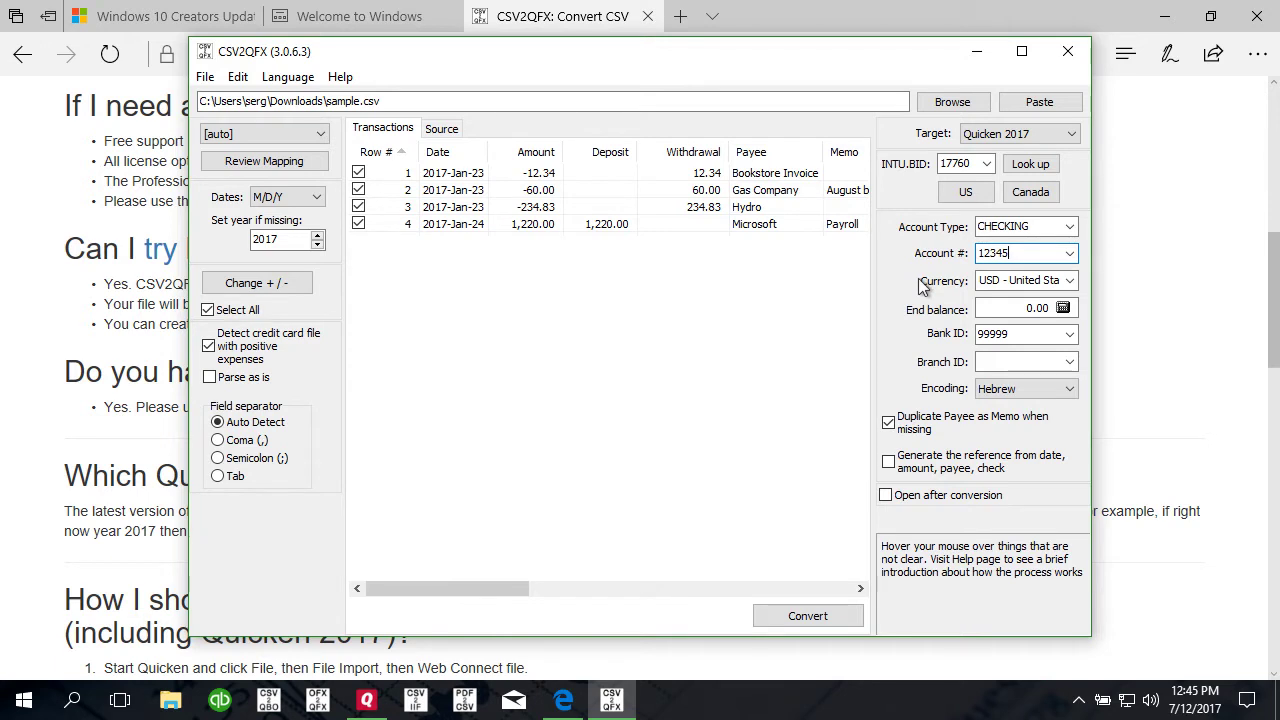
# Step: Clear the Bank ID and set the output encoding to Western
pyautogui.moveTo(927, 288)
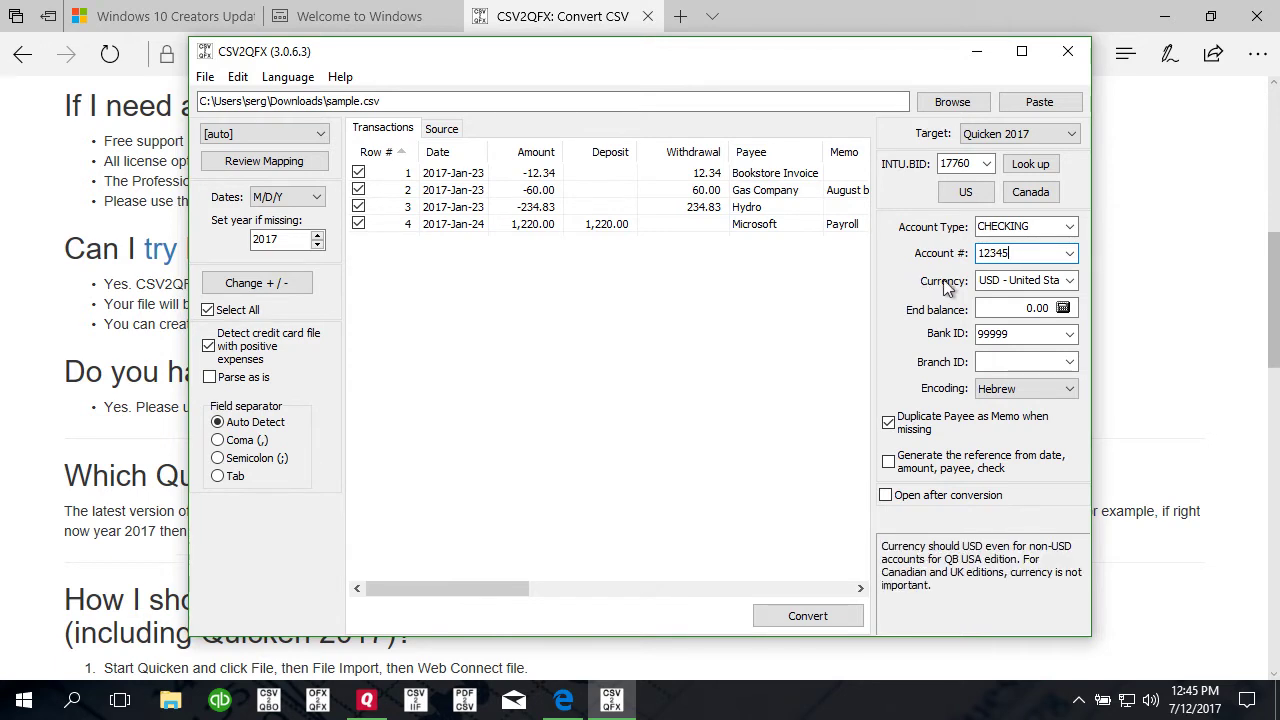
pyautogui.click(1020, 334)
pyautogui.press('Delete')
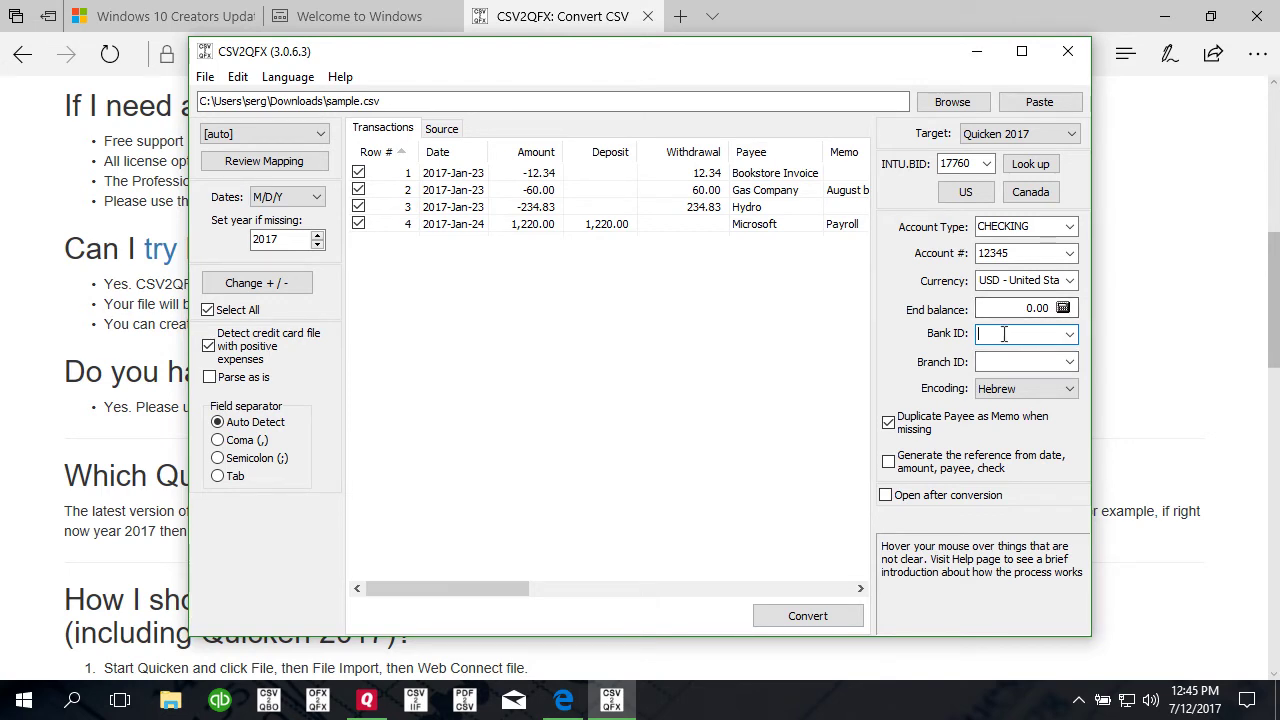
pyautogui.click(1022, 393)
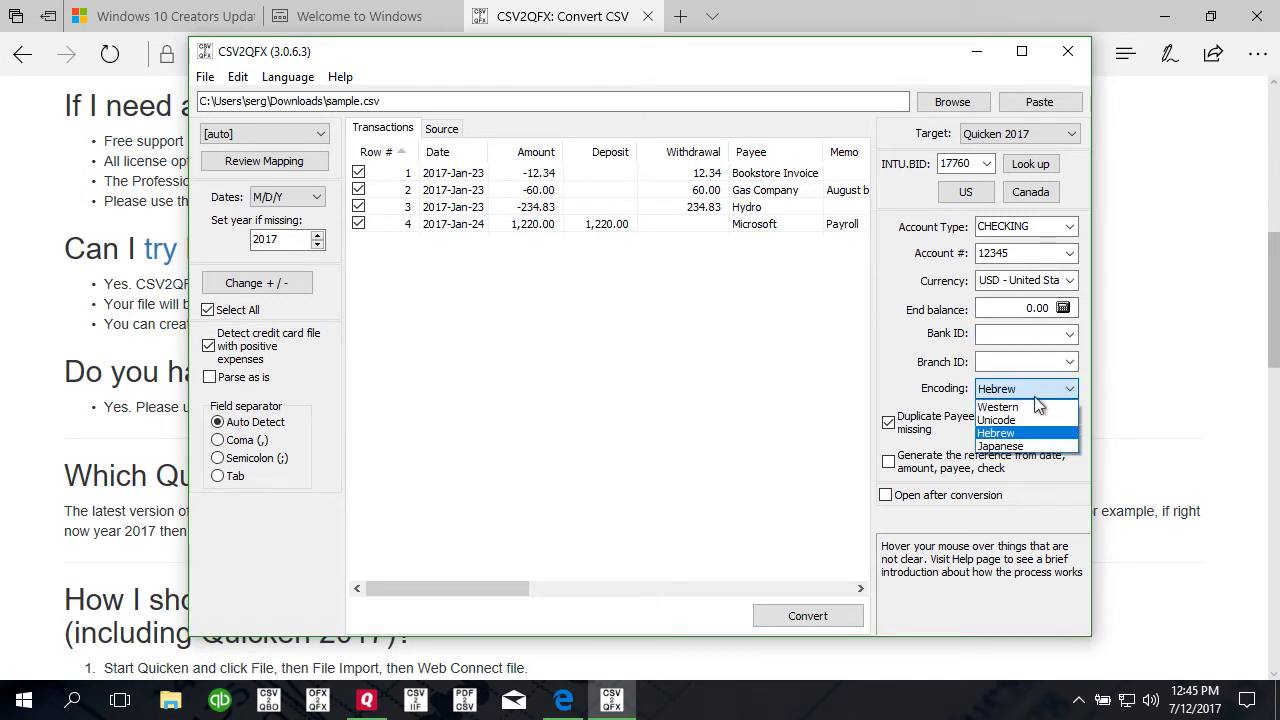
pyautogui.click(990, 408)
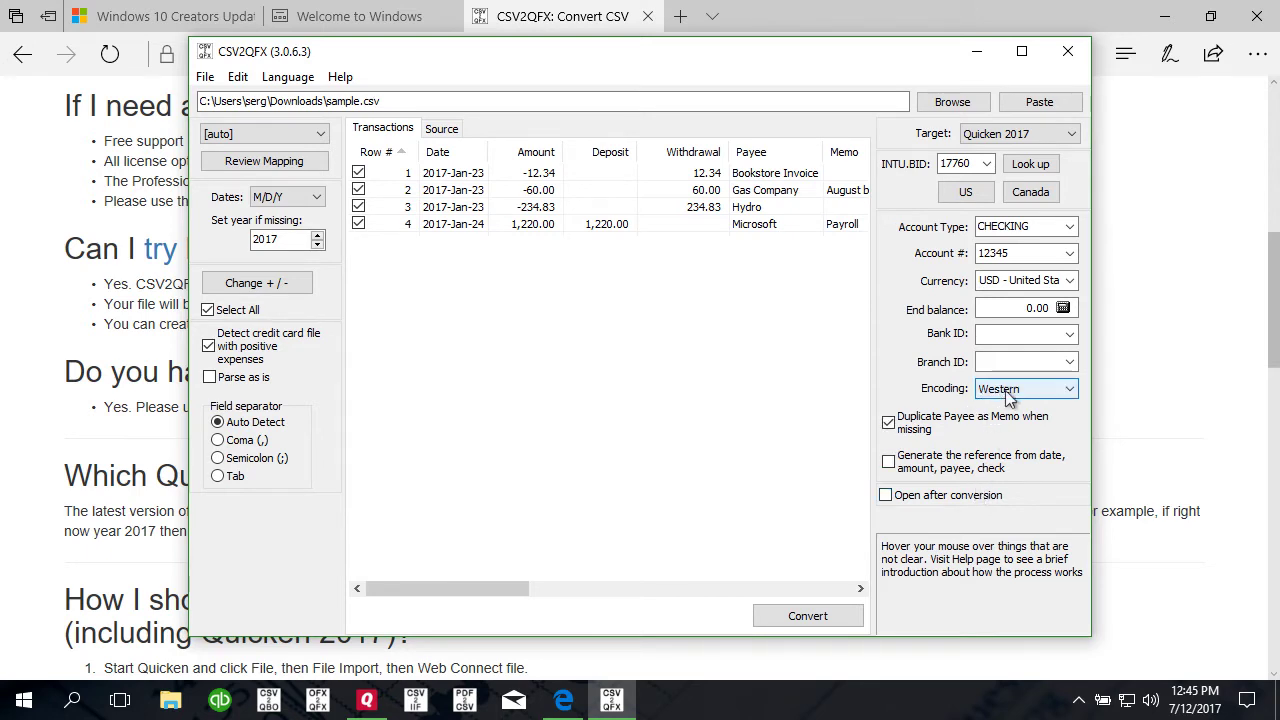
pyautogui.moveTo(1022, 393)
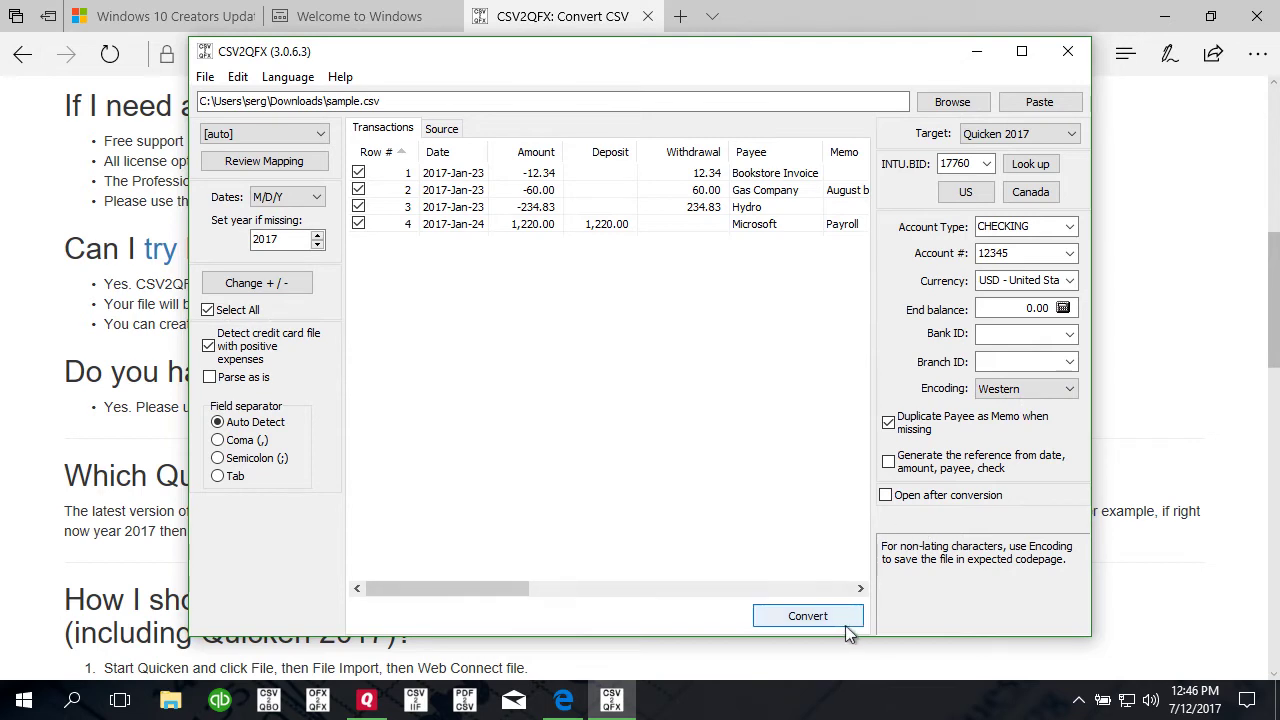
# Step: Convert the transactions and save them as sample.qfx in Downloads, replacing the existing file
pyautogui.moveTo(429, 588)
pyautogui.mouseDown()
pyautogui.moveTo(625, 602)
pyautogui.moveTo(429, 602)
pyautogui.mouseUp()
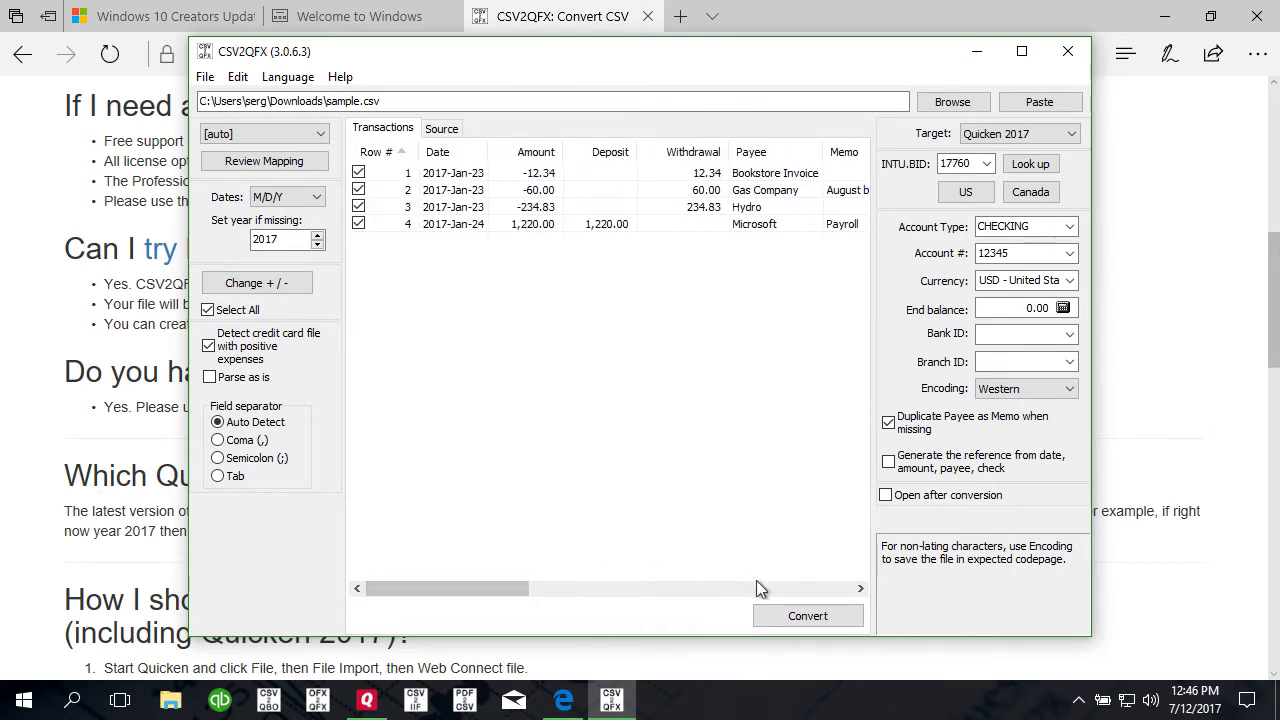
pyautogui.click(797, 618)
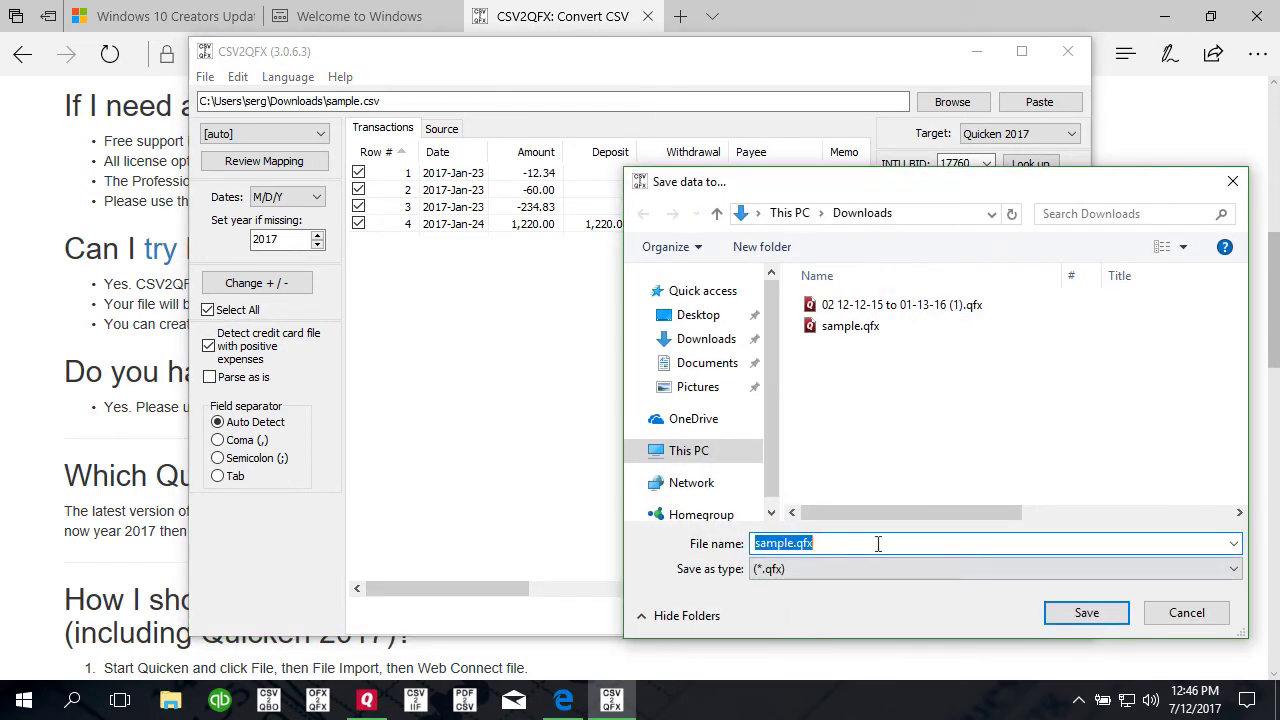
pyautogui.click(1045, 612)
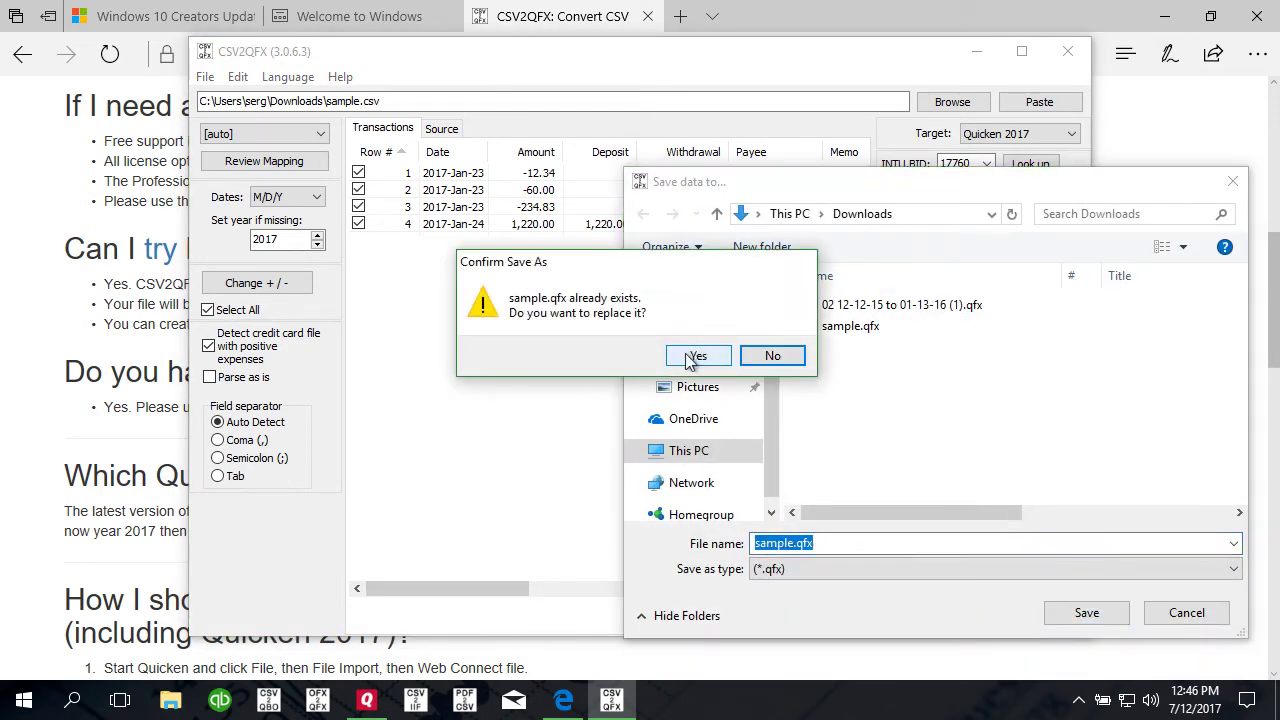
pyautogui.click(692, 354)
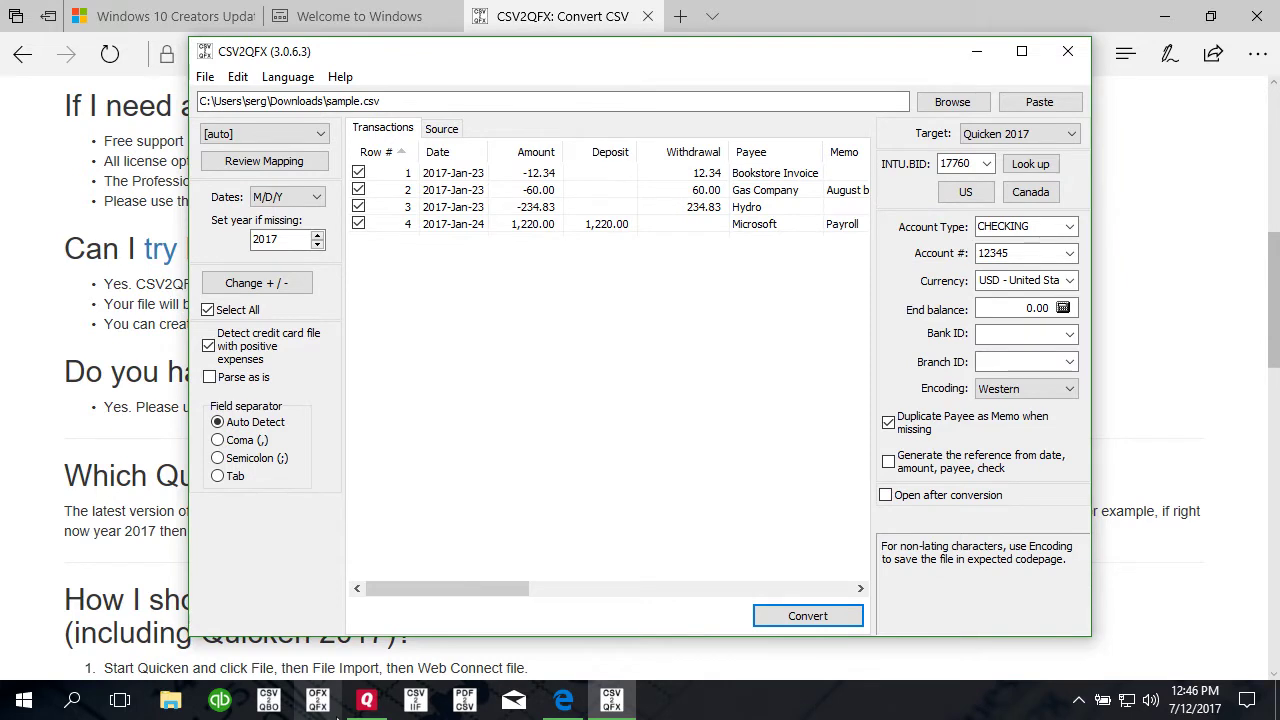
# Step: Enable opening the file after conversion, and disable the option again
pyautogui.moveTo(352, 708)
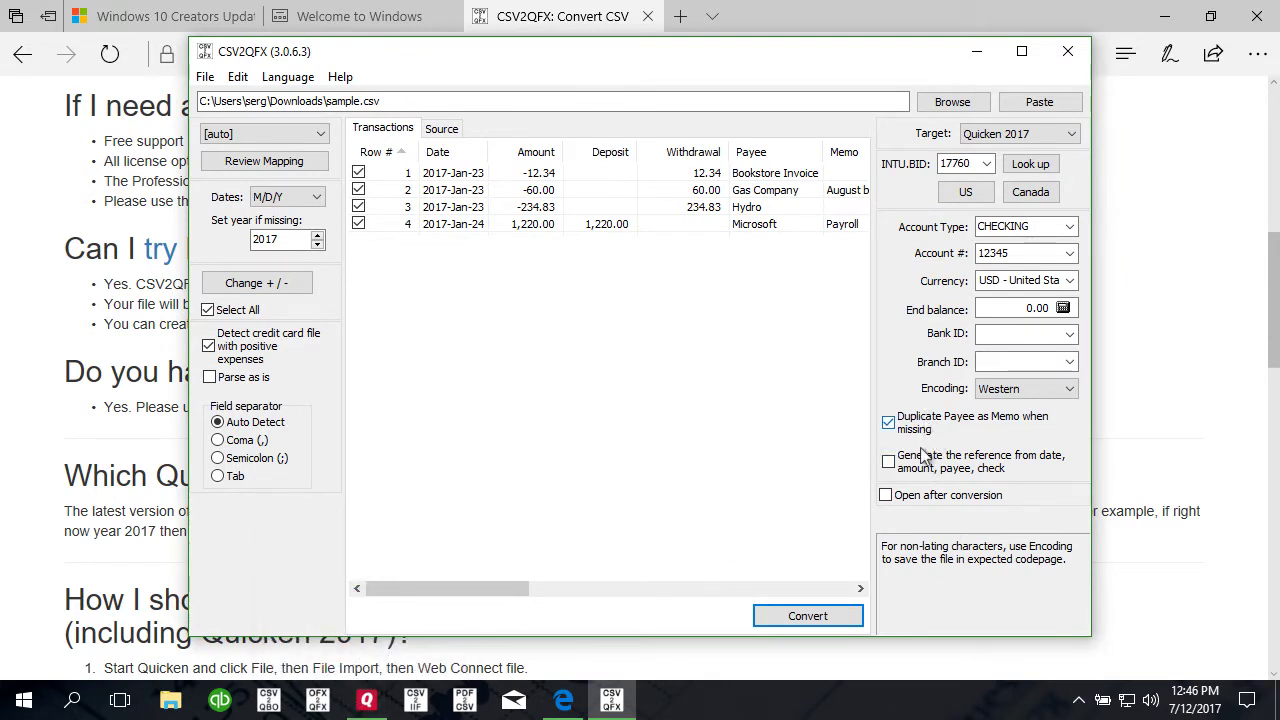
pyautogui.click(887, 497)
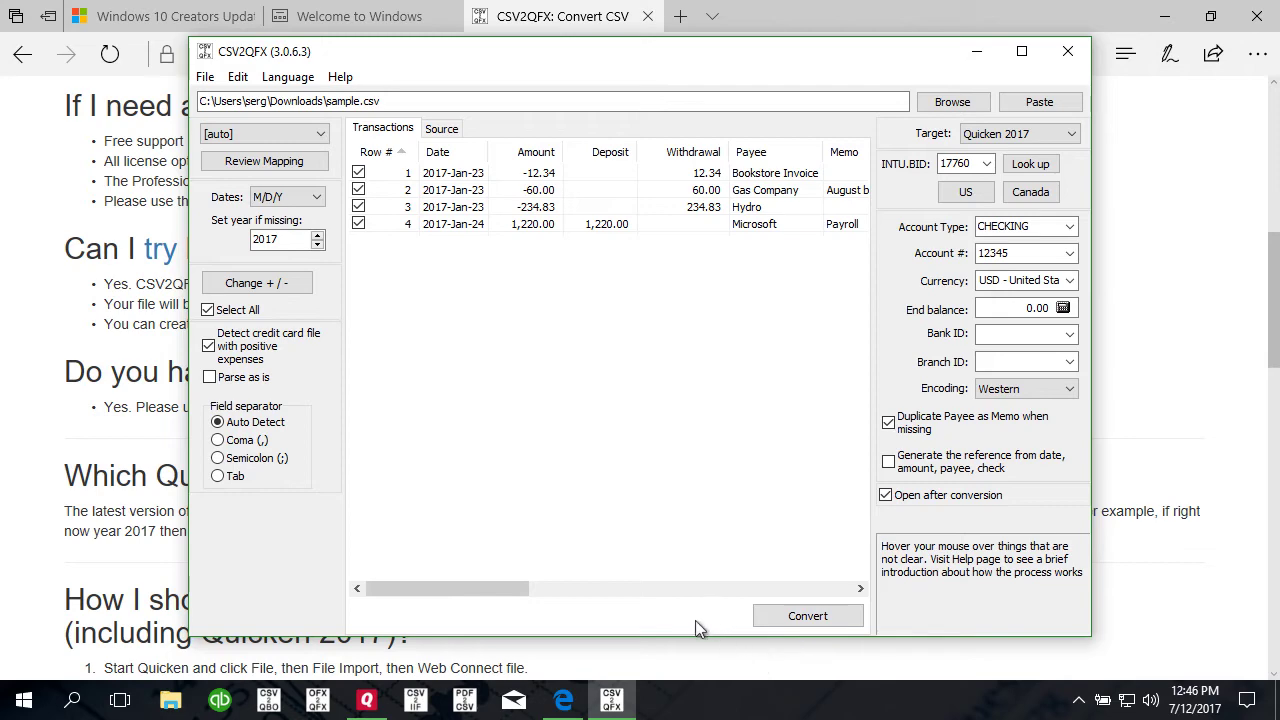
pyautogui.click(885, 495)
# Step: Switch to Quicken 2017 and open the Checking at Wells Fargo Bank register
pyautogui.click(366, 700)
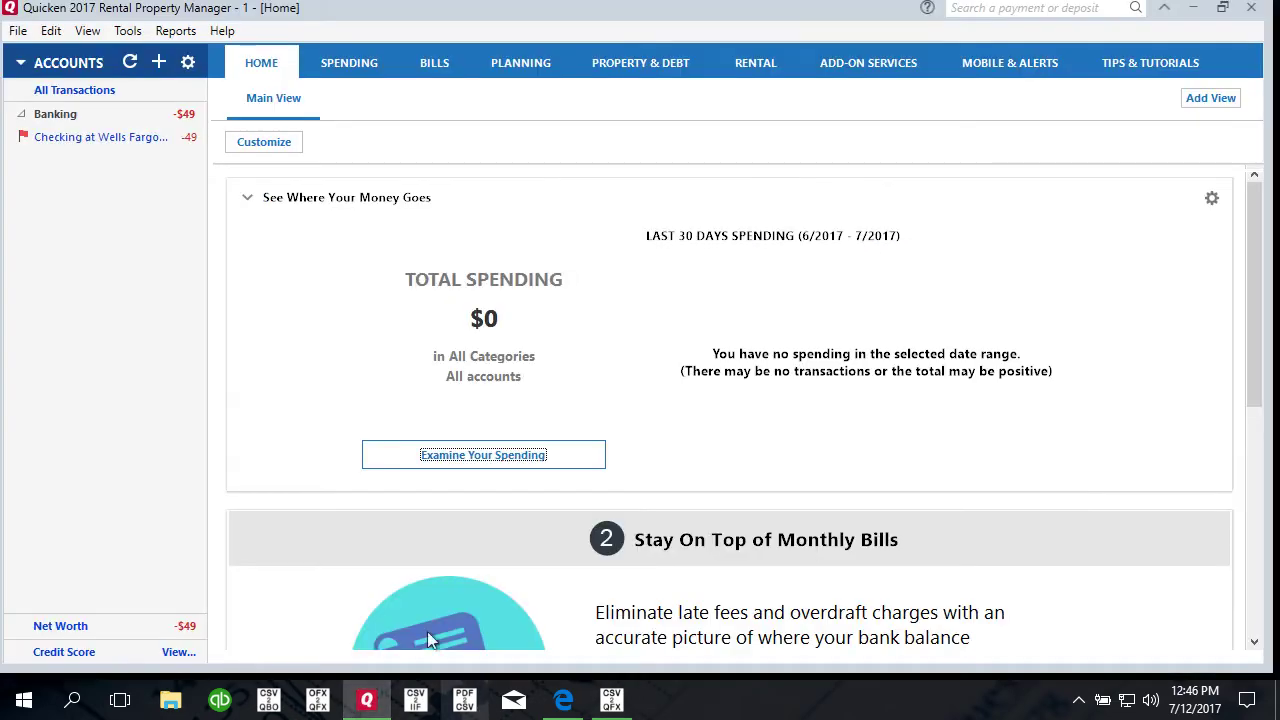
pyautogui.click(85, 145)
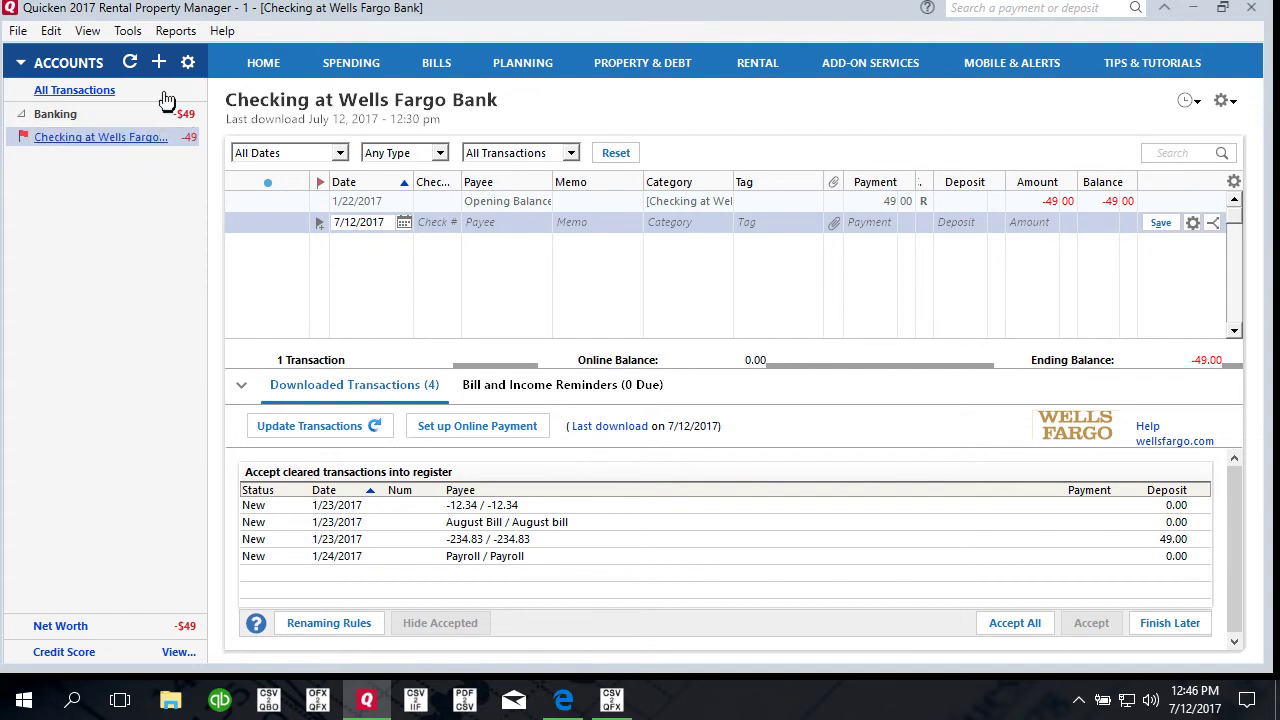
# Step: Try to deactivate online services for Checking at Wells Fargo Bank from the Account List, cancel the account details and close the list
pyautogui.click(127, 32)
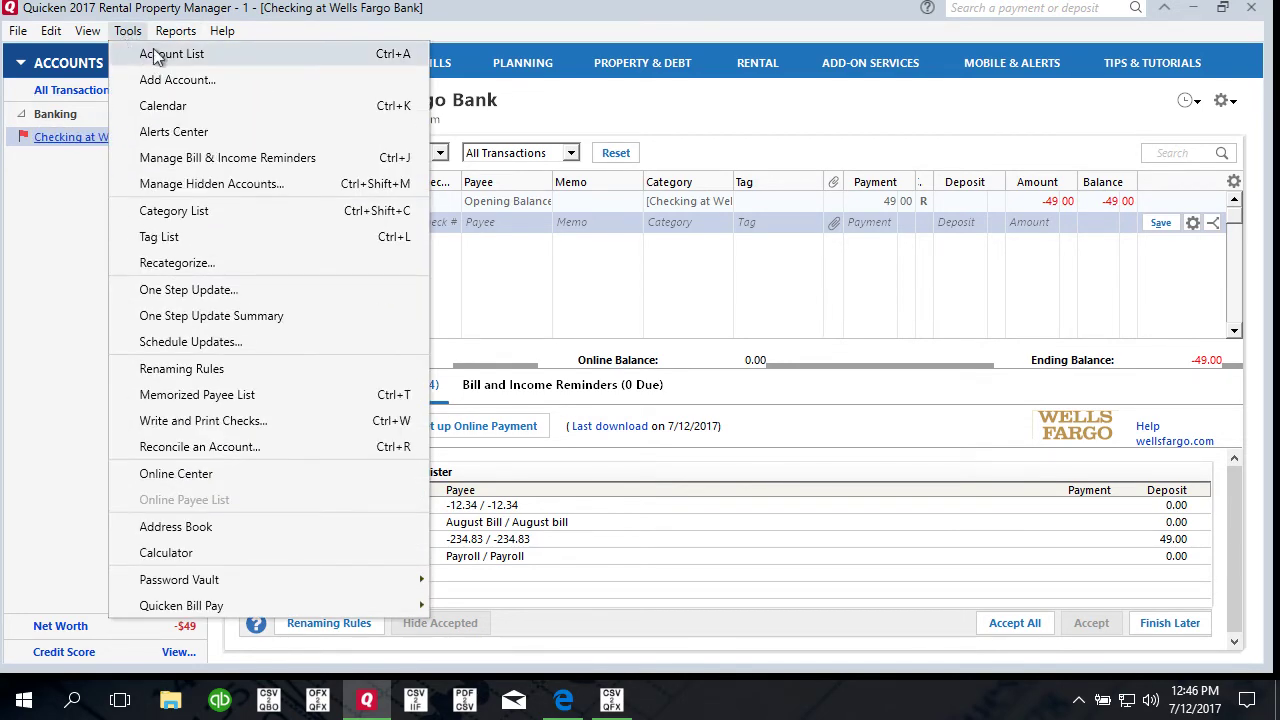
pyautogui.click(135, 48)
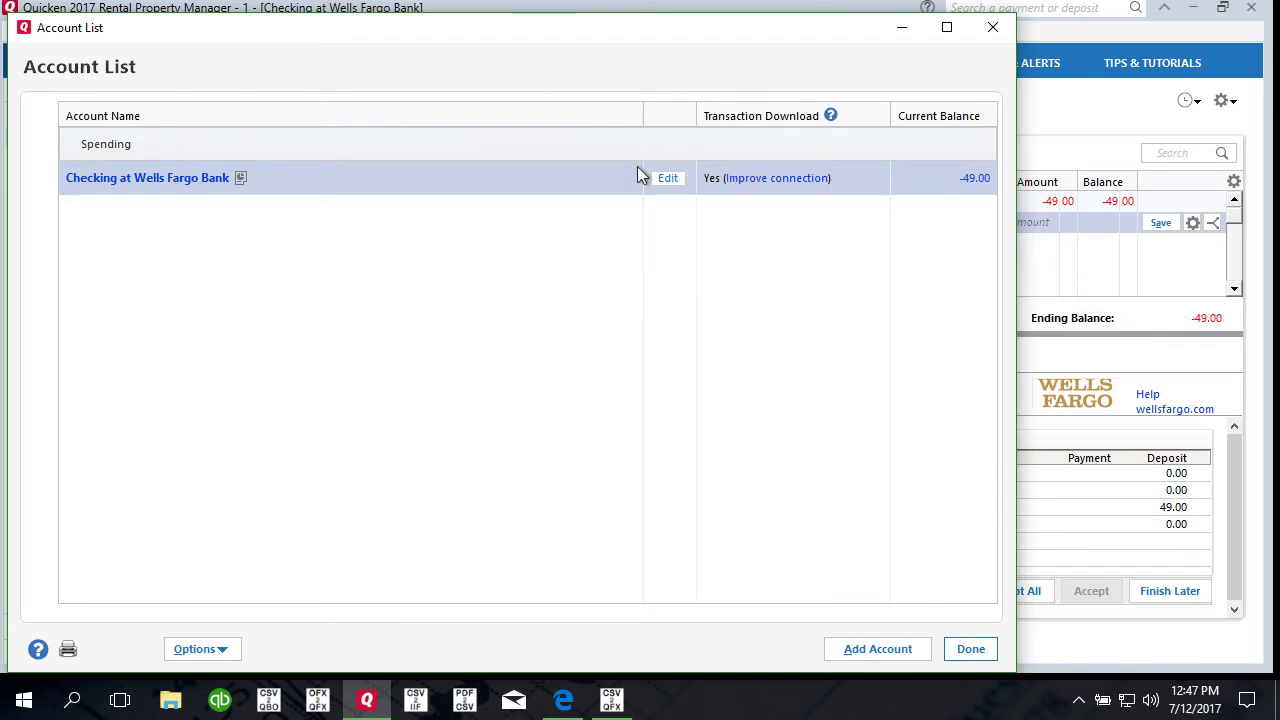
pyautogui.click(667, 178)
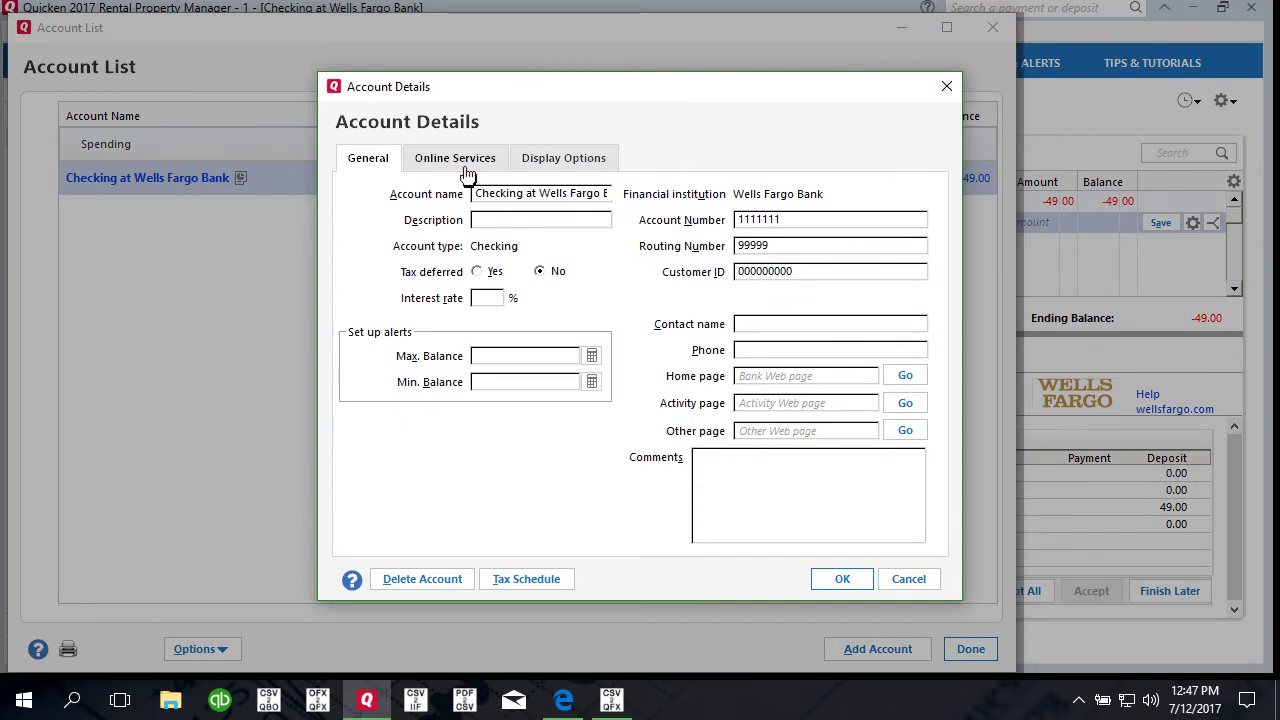
pyautogui.click(466, 166)
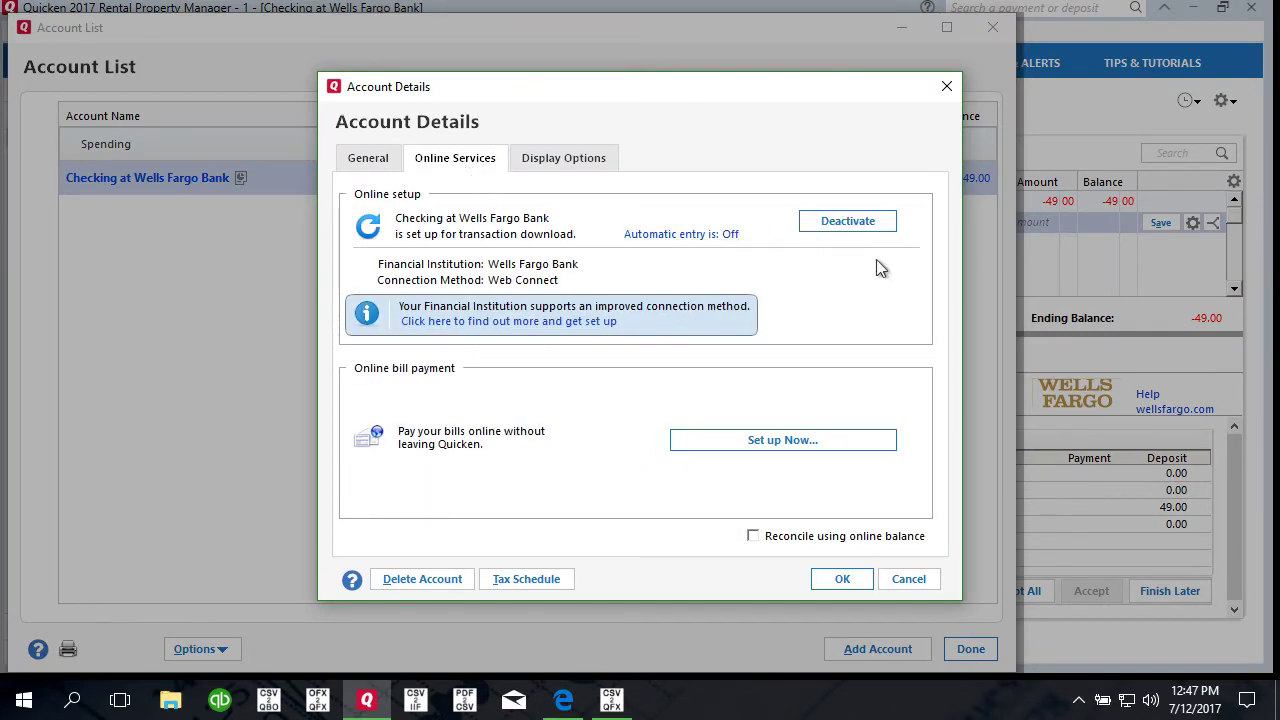
pyautogui.click(854, 221)
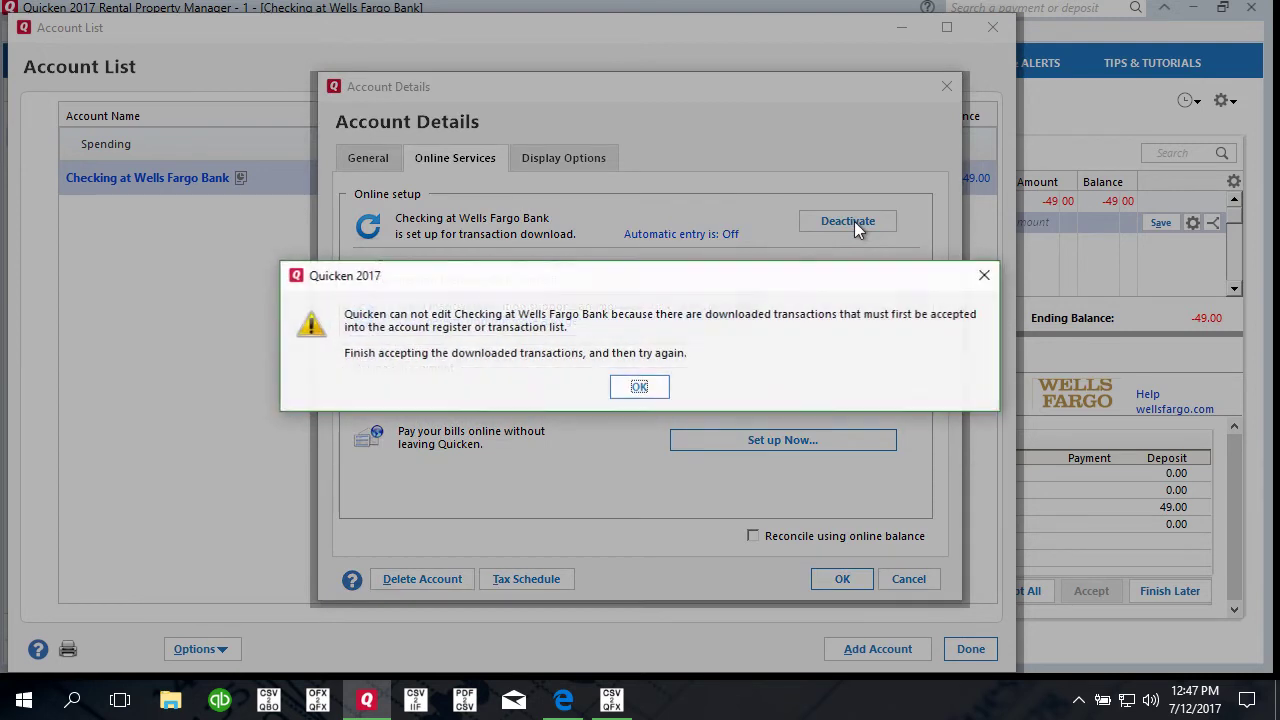
pyautogui.click(640, 387)
pyautogui.click(908, 579)
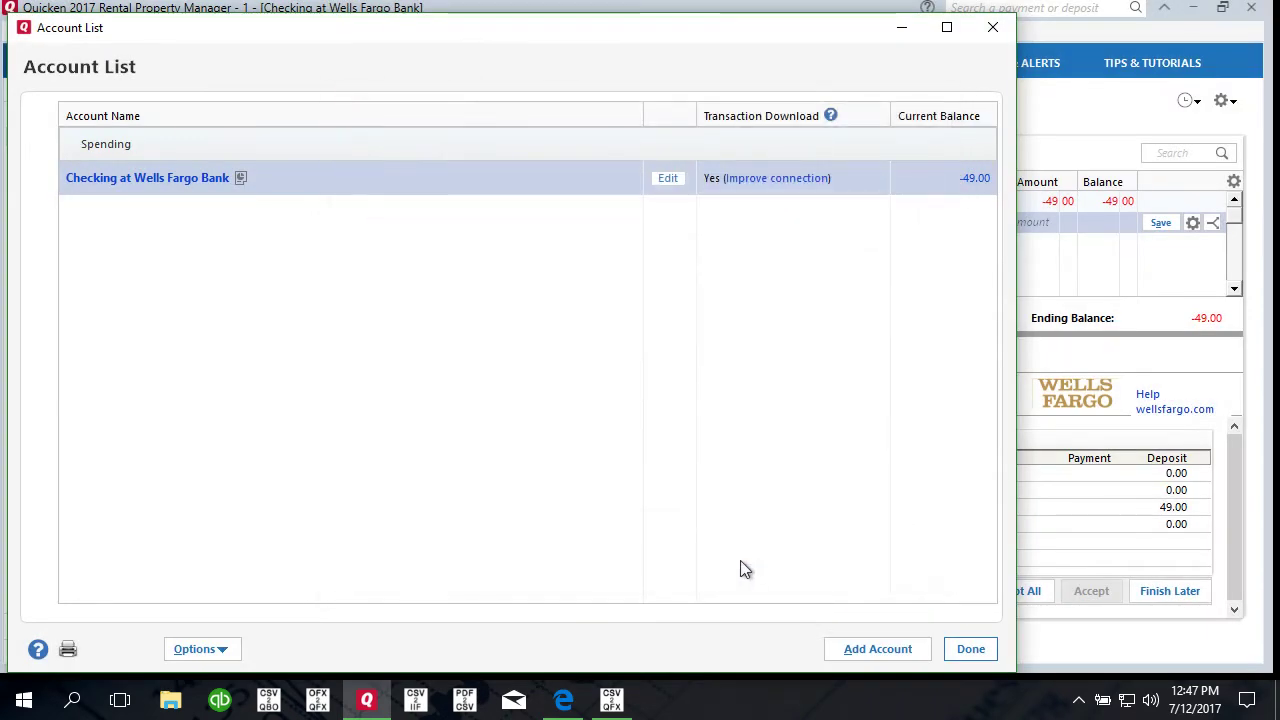
pyautogui.click(970, 649)
# Step: Accept all downloaded transactions into Checking at Wells Fargo Bank, and deactivate the account's transaction download service
pyautogui.click(1014, 620)
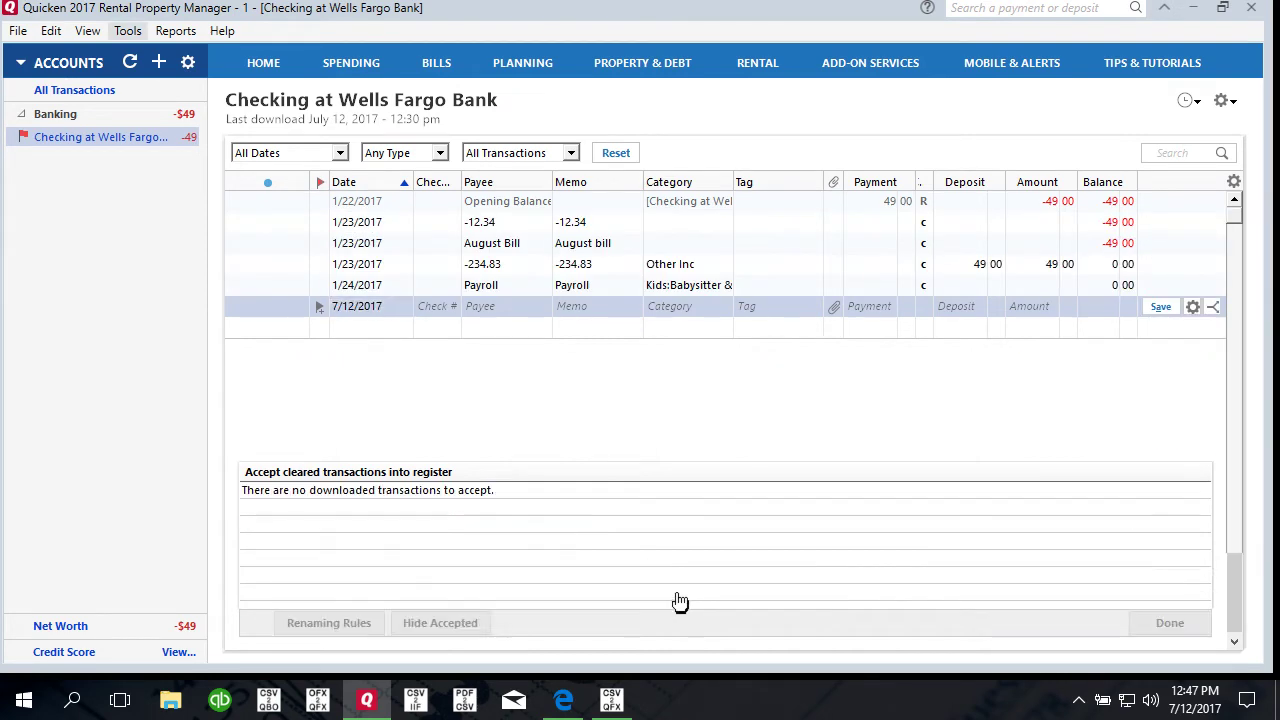
pyautogui.click(128, 31)
pyautogui.click(160, 51)
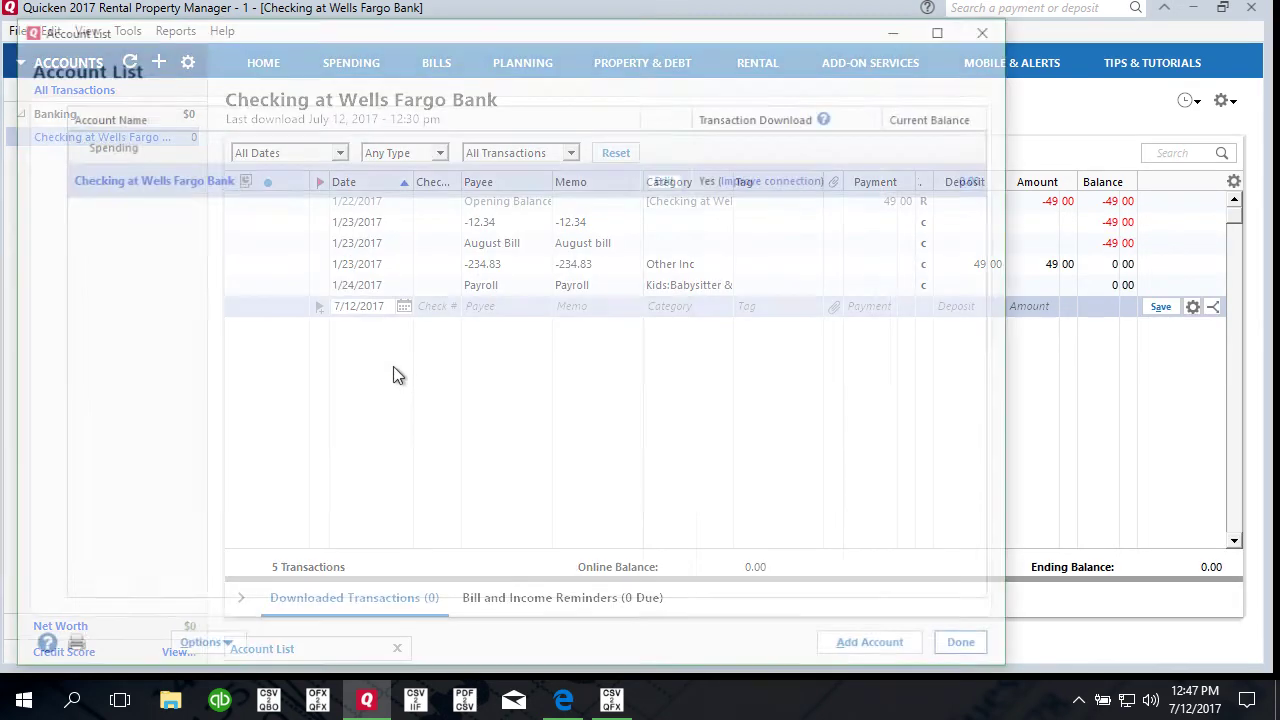
pyautogui.click(664, 182)
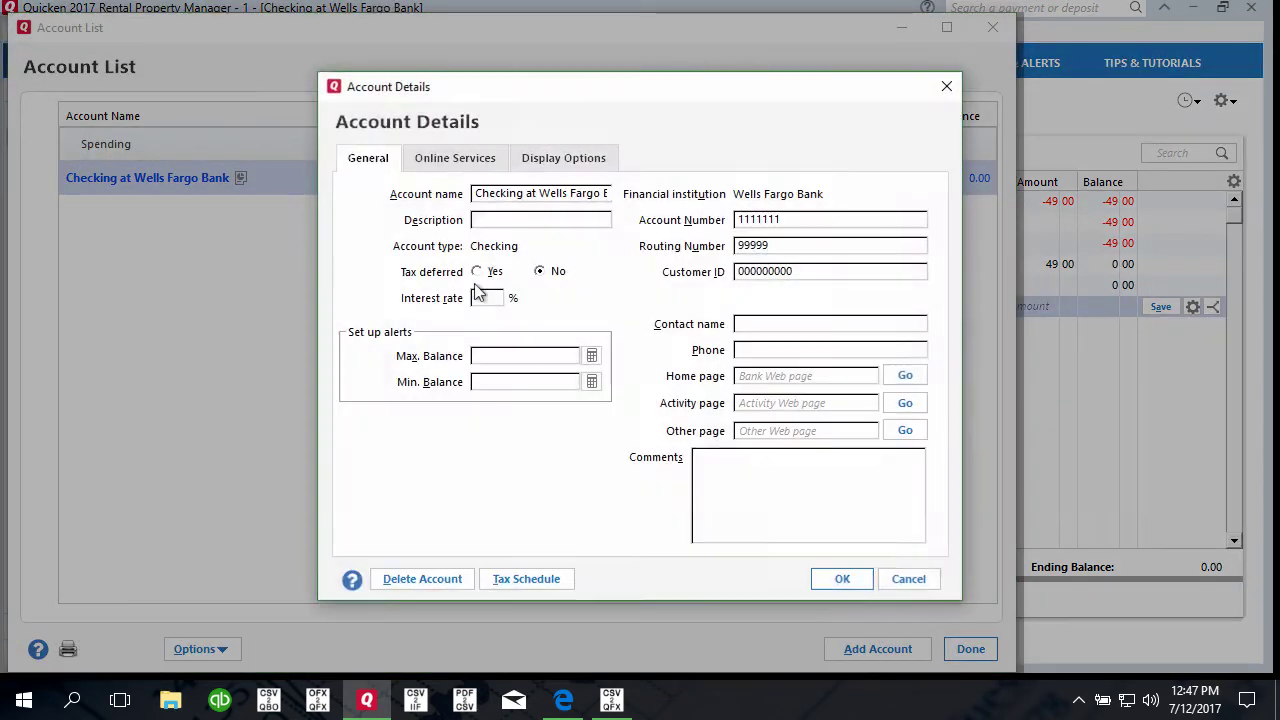
pyautogui.click(446, 159)
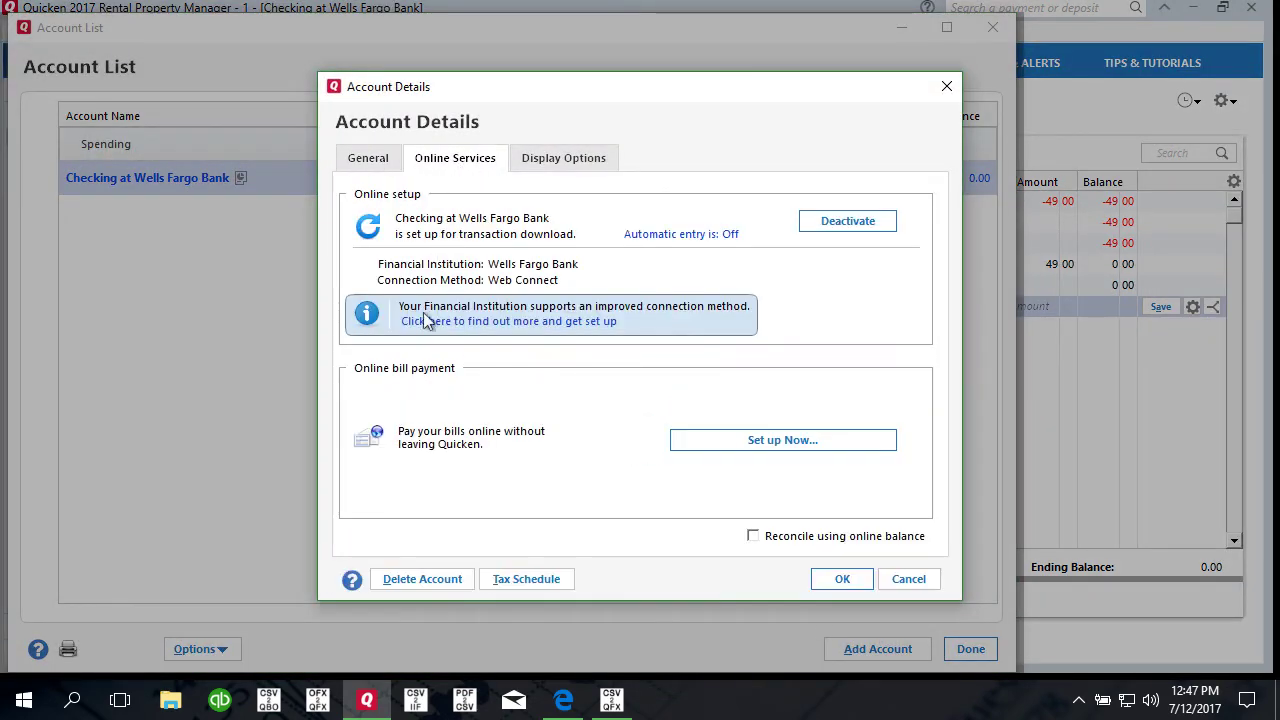
pyautogui.click(870, 226)
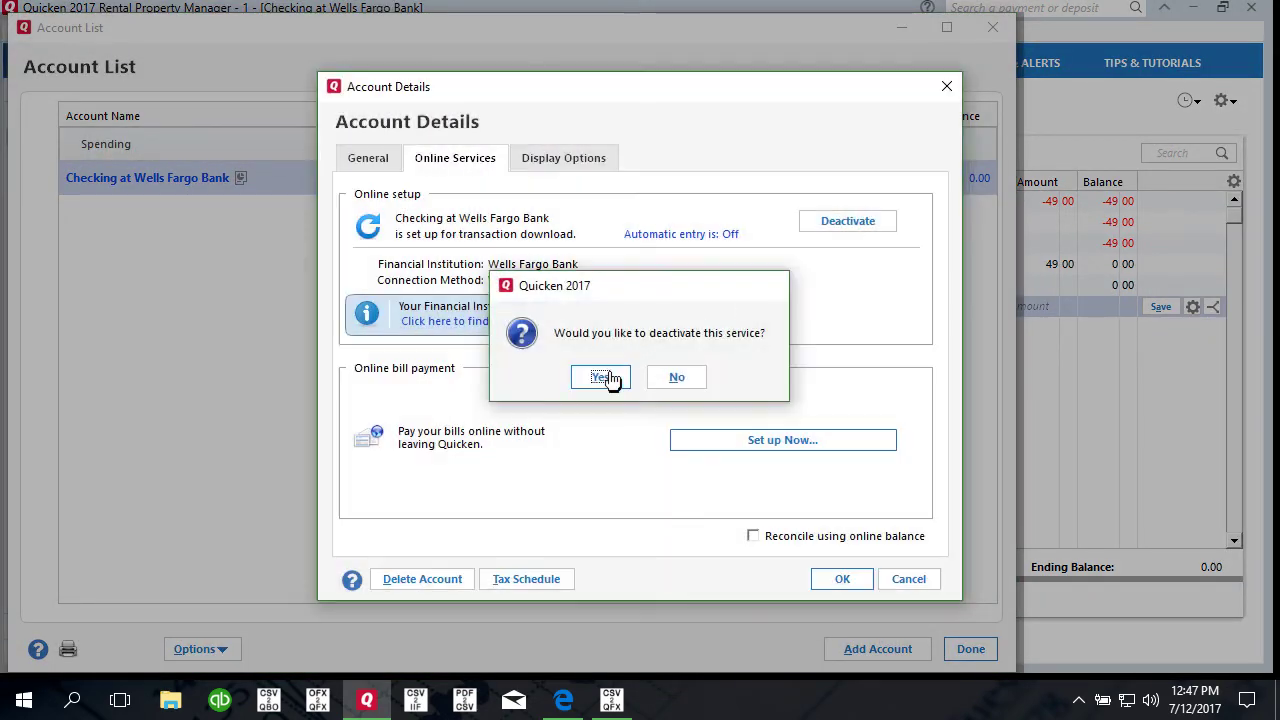
pyautogui.click(604, 374)
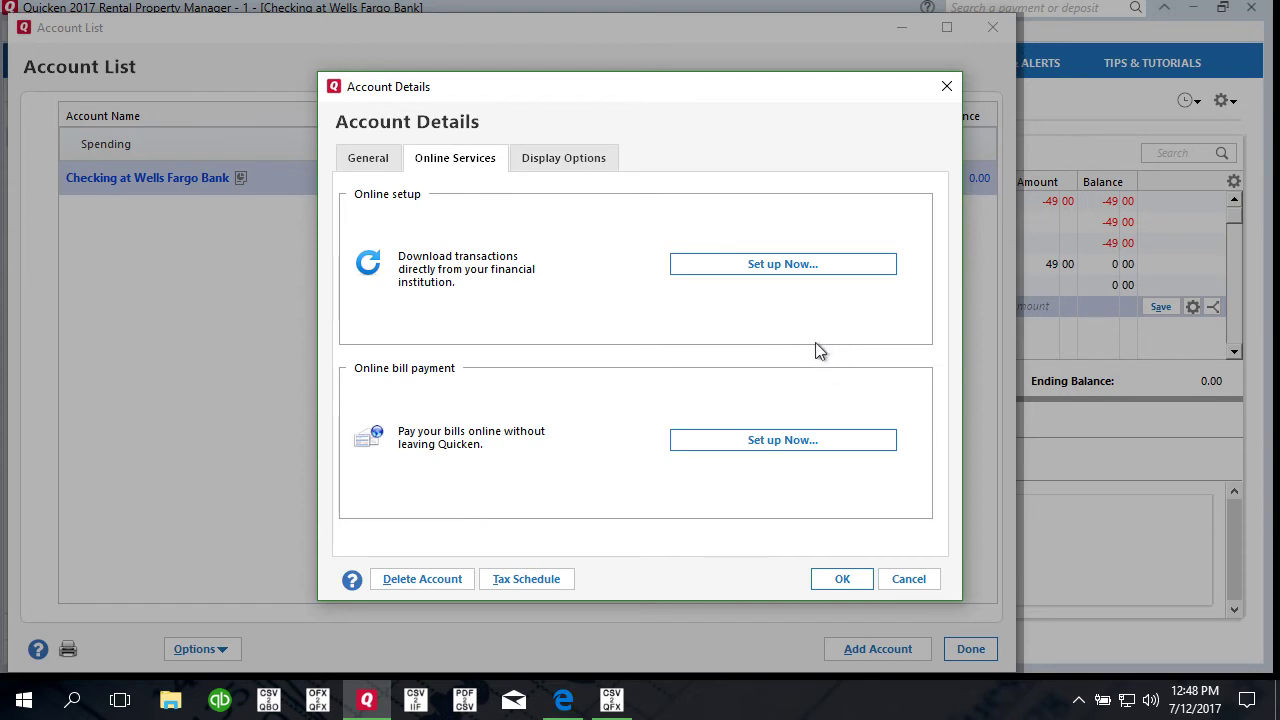
pyautogui.click(838, 581)
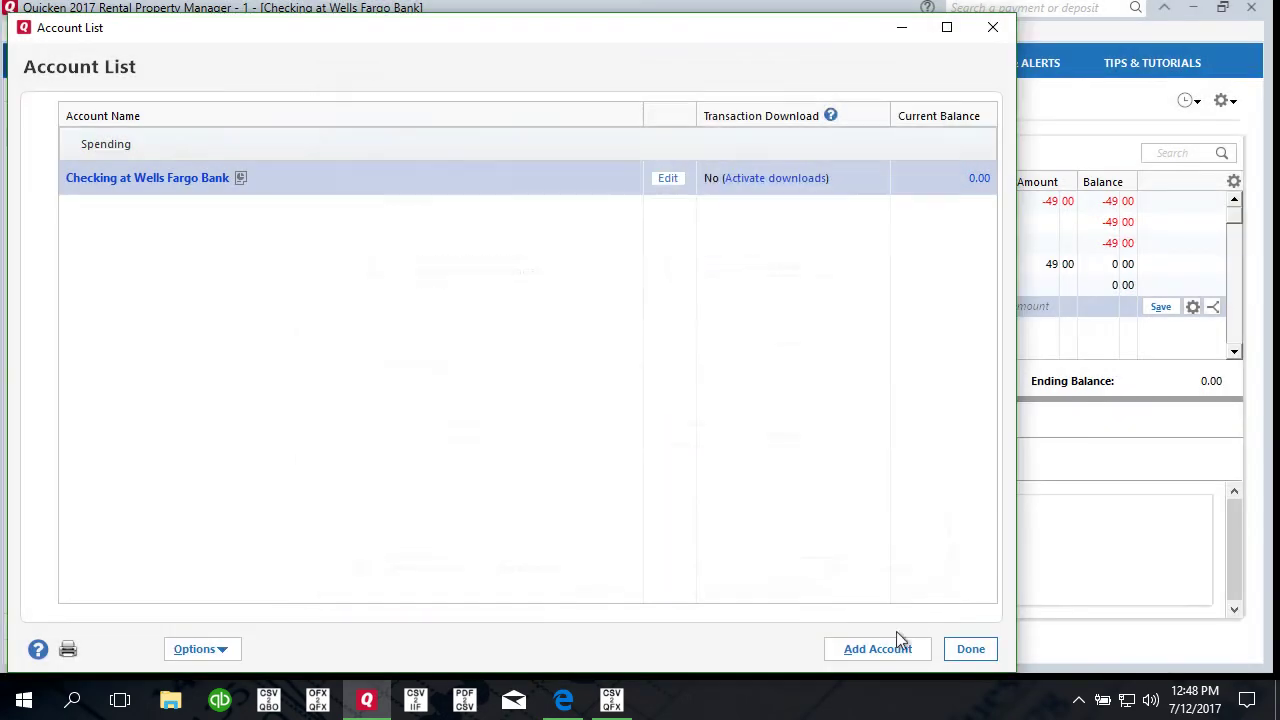
pyautogui.click(966, 650)
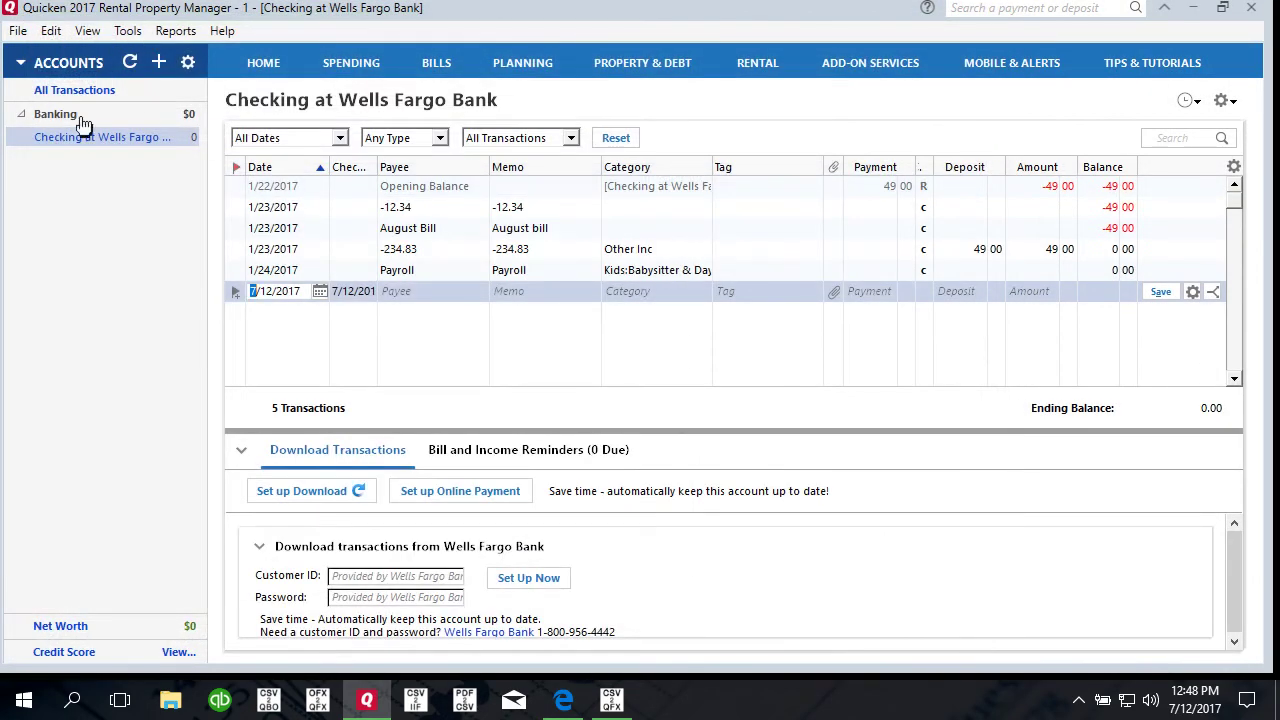
# Step: Import the Web Connect file sample.qfx from the Downloads folder
pyautogui.click(18, 31)
pyautogui.moveTo(280, 241)
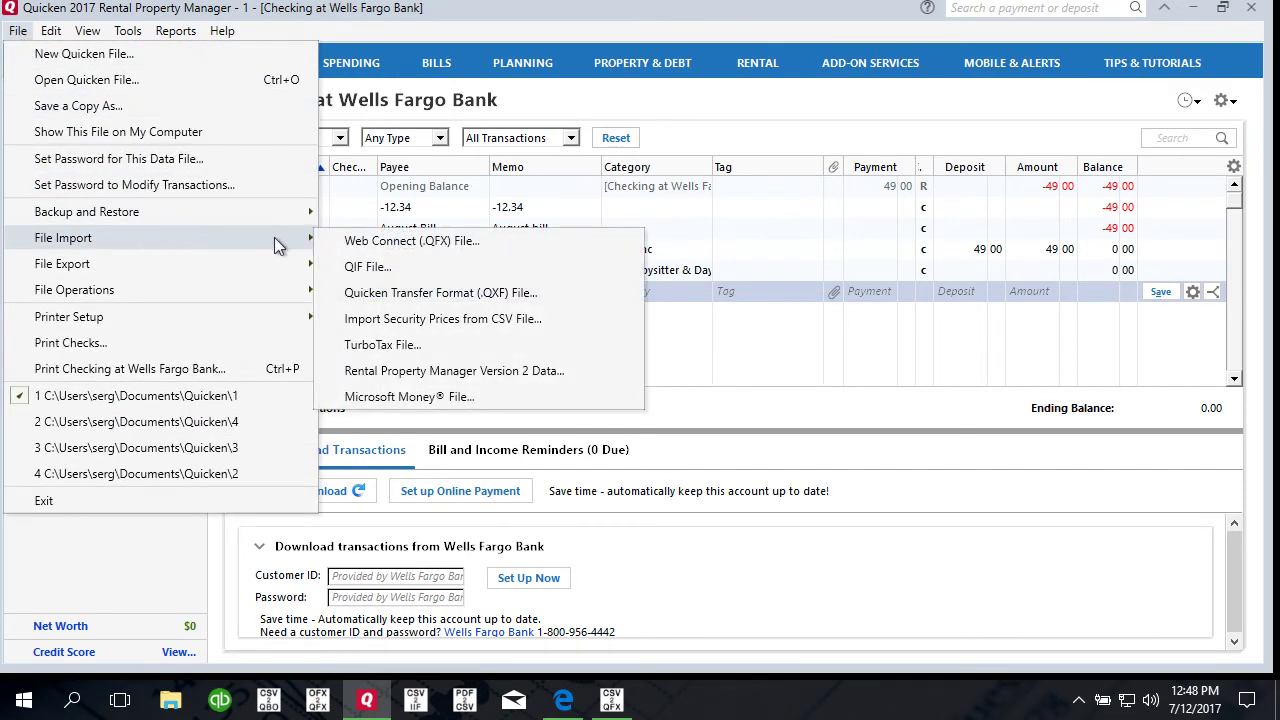
pyautogui.click(18, 31)
pyautogui.click(18, 31)
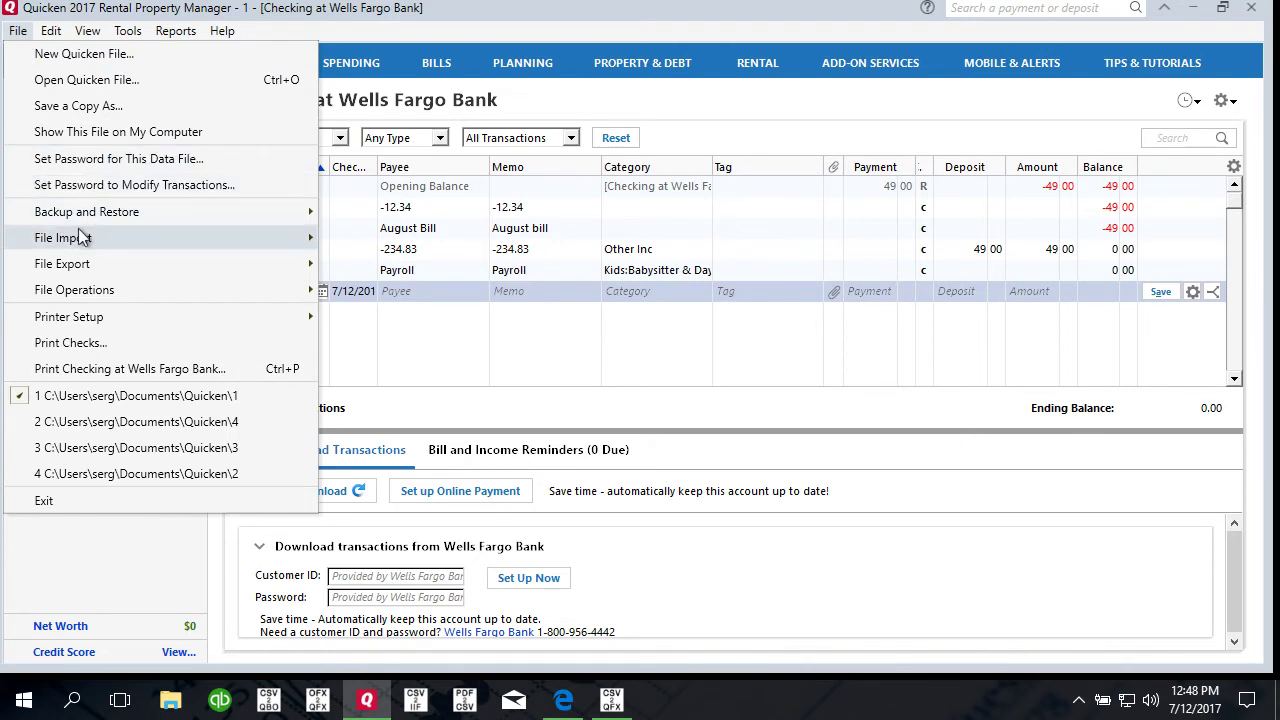
pyautogui.moveTo(146, 242)
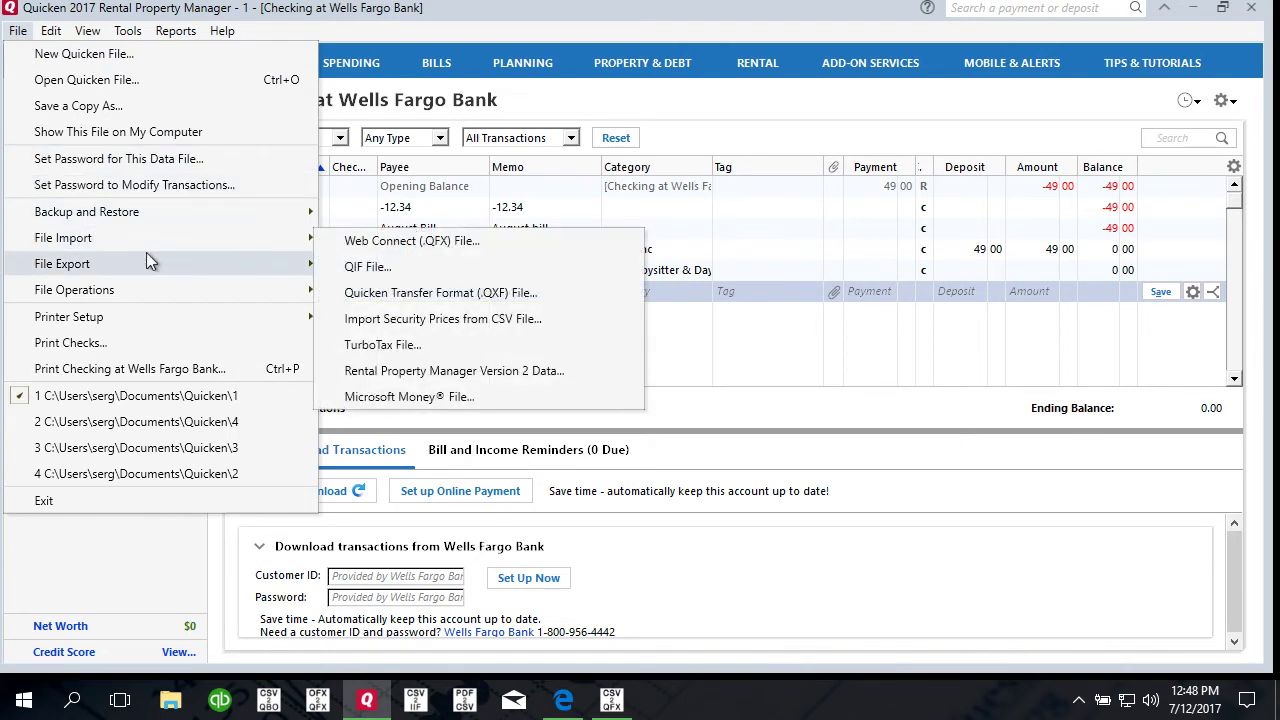
pyautogui.click(362, 248)
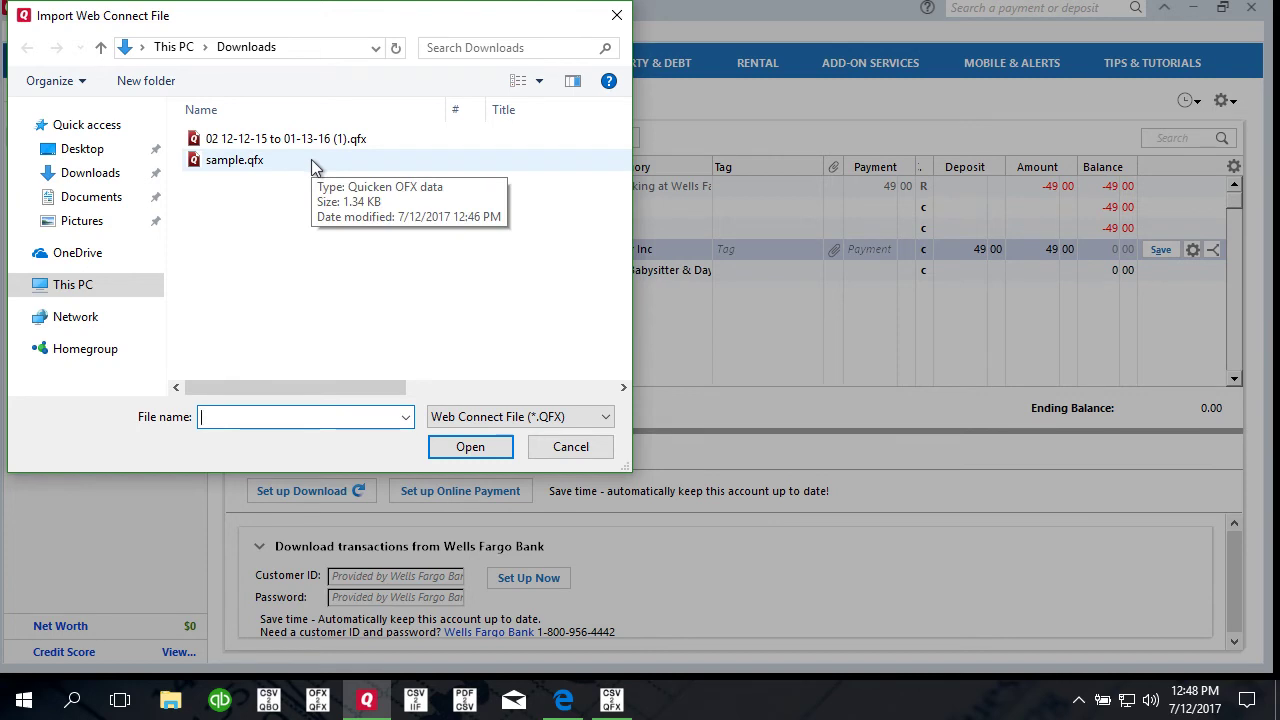
pyautogui.click(252, 168)
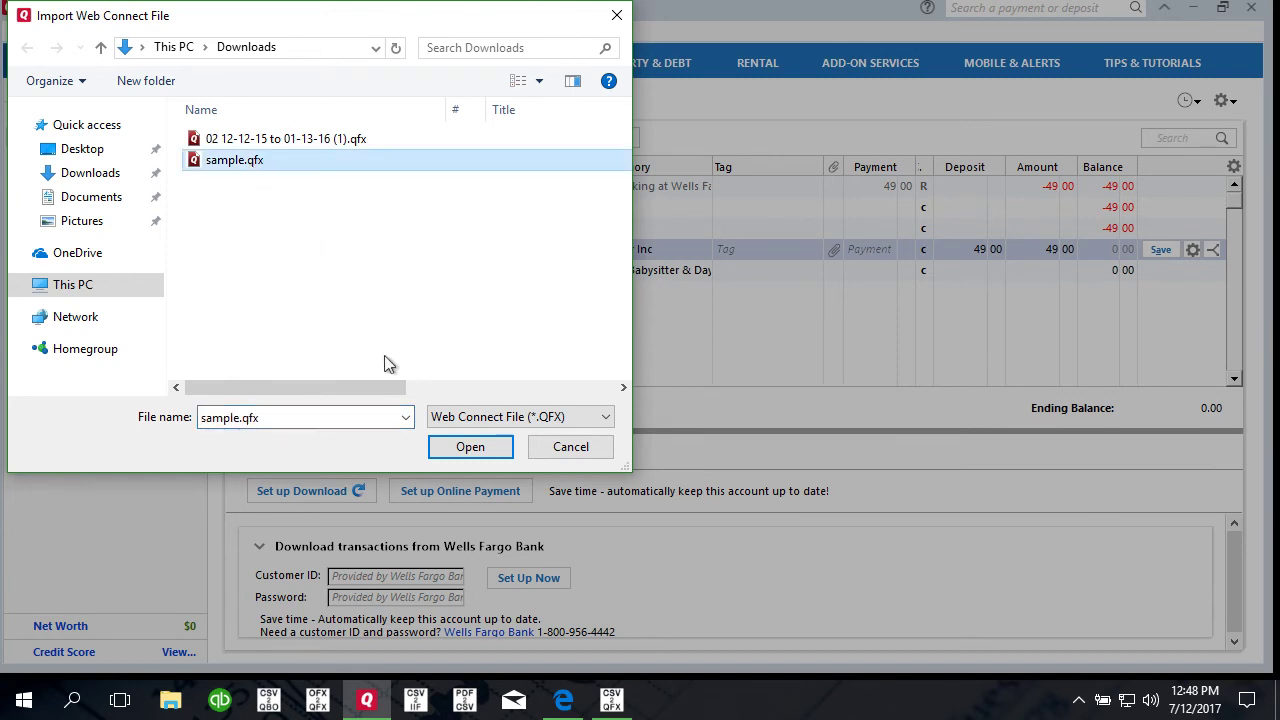
pyautogui.click(472, 447)
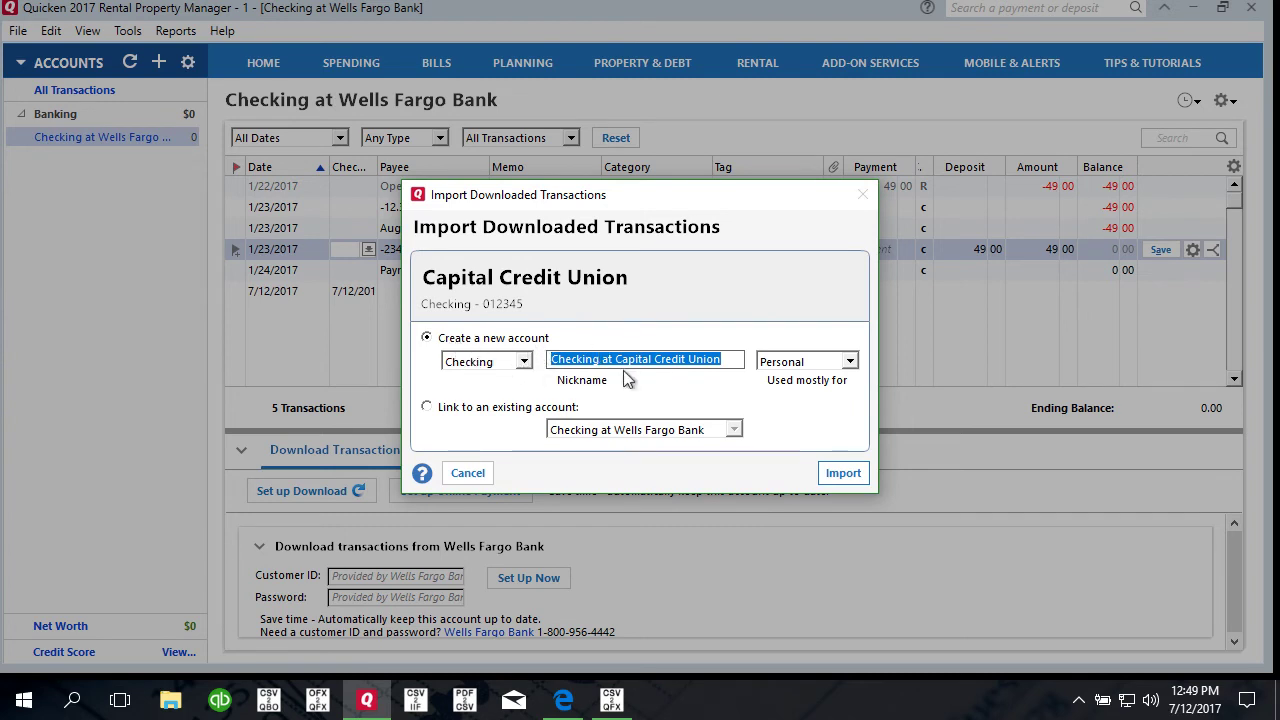
pyautogui.click(470, 413)
pyautogui.click(582, 437)
pyautogui.click(583, 438)
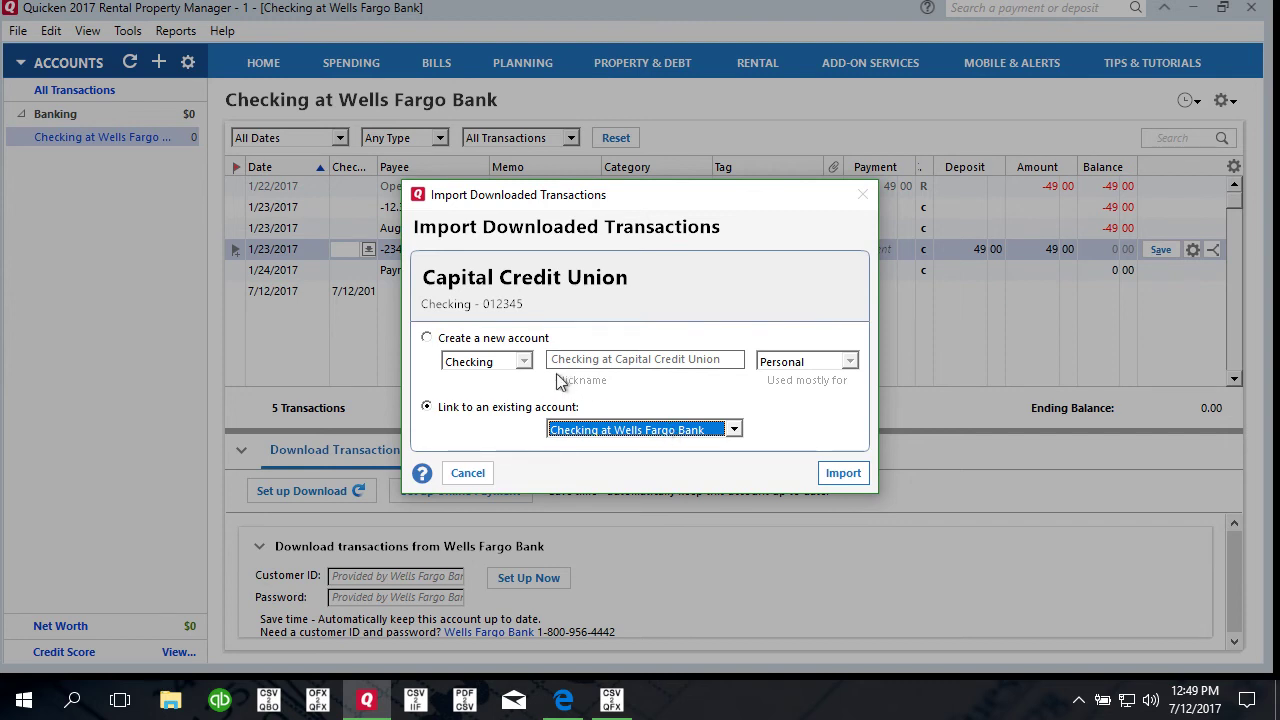
pyautogui.click(428, 340)
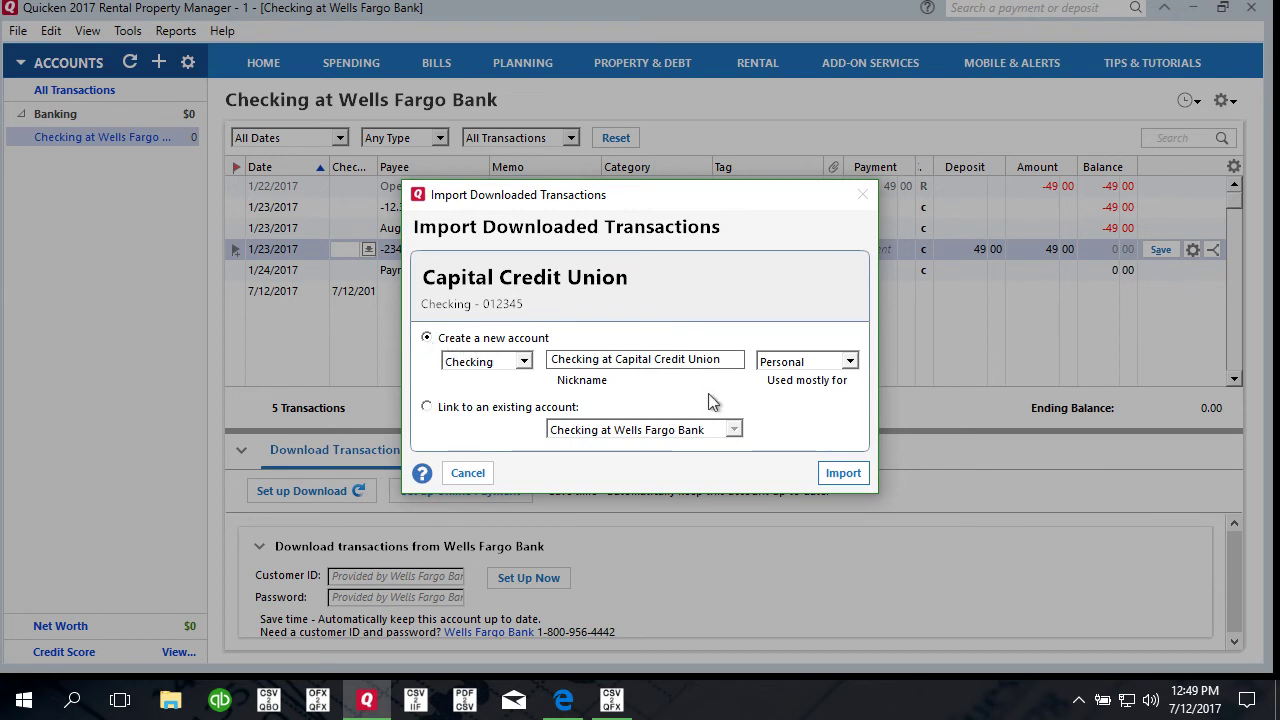
# Step: Import the transactions into the new account Checking at Capital Credit Union, and accept them all into its register
pyautogui.click(846, 478)
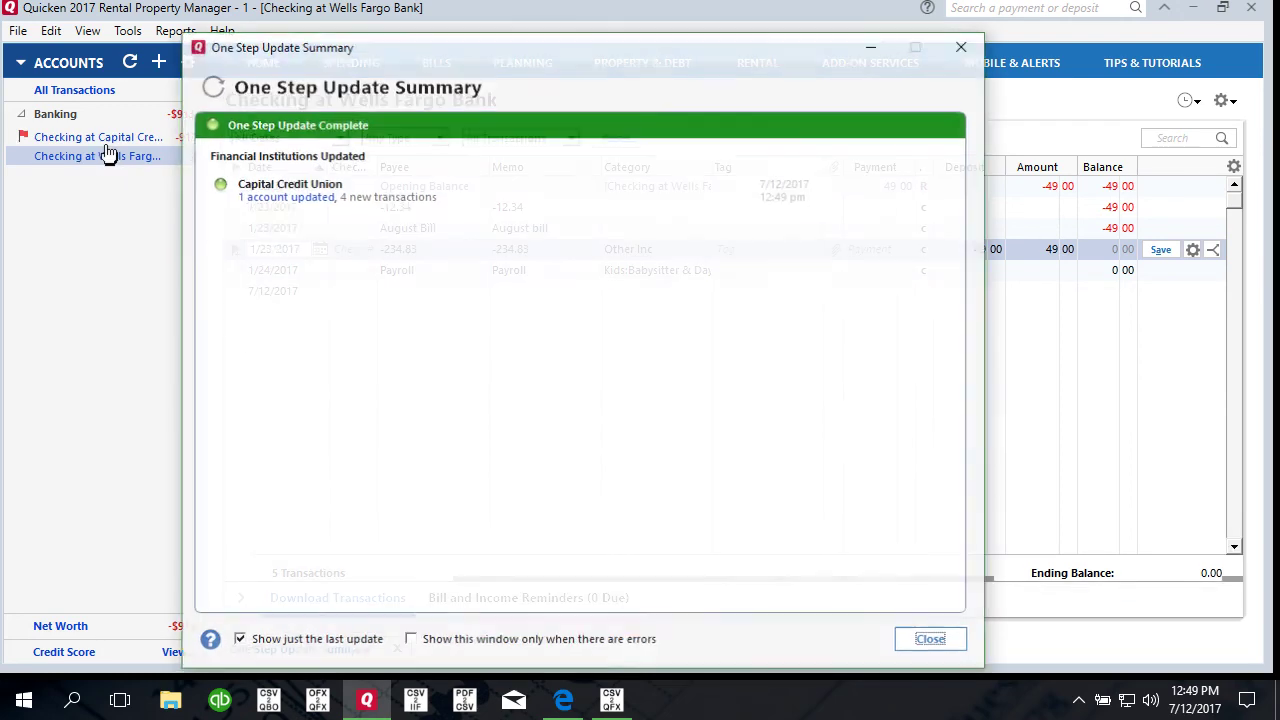
pyautogui.click(932, 641)
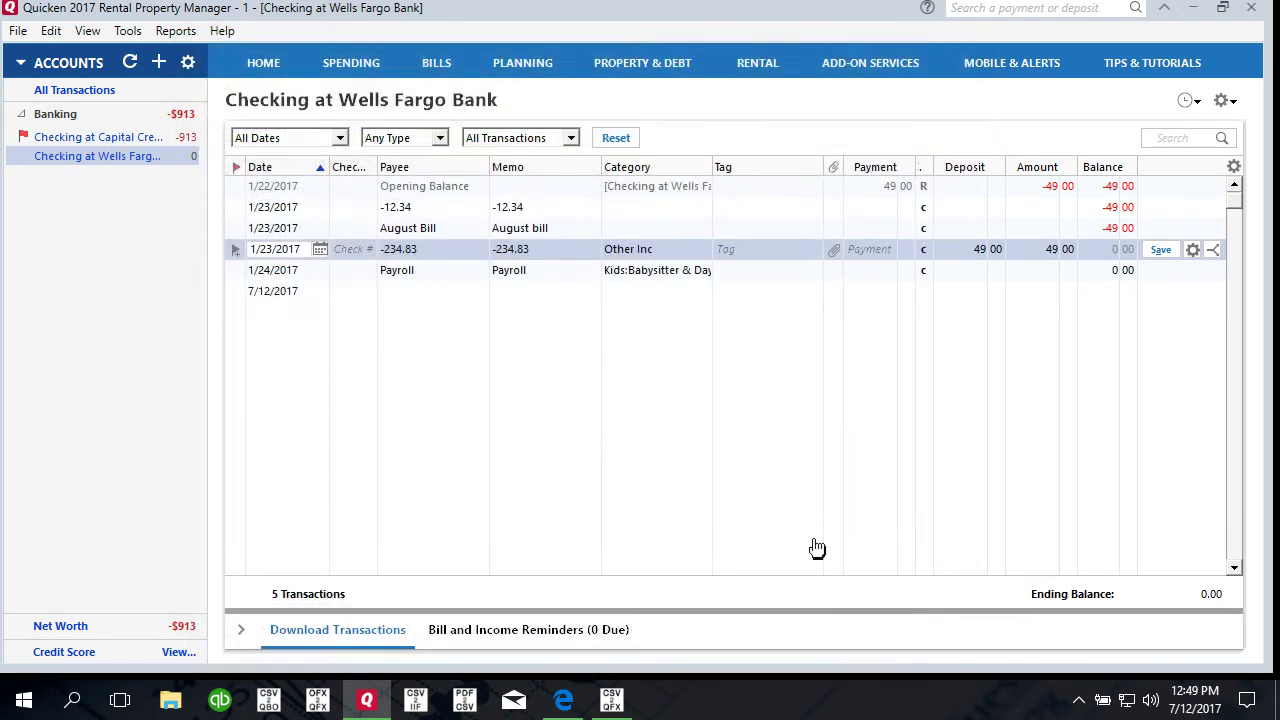
pyautogui.click(103, 137)
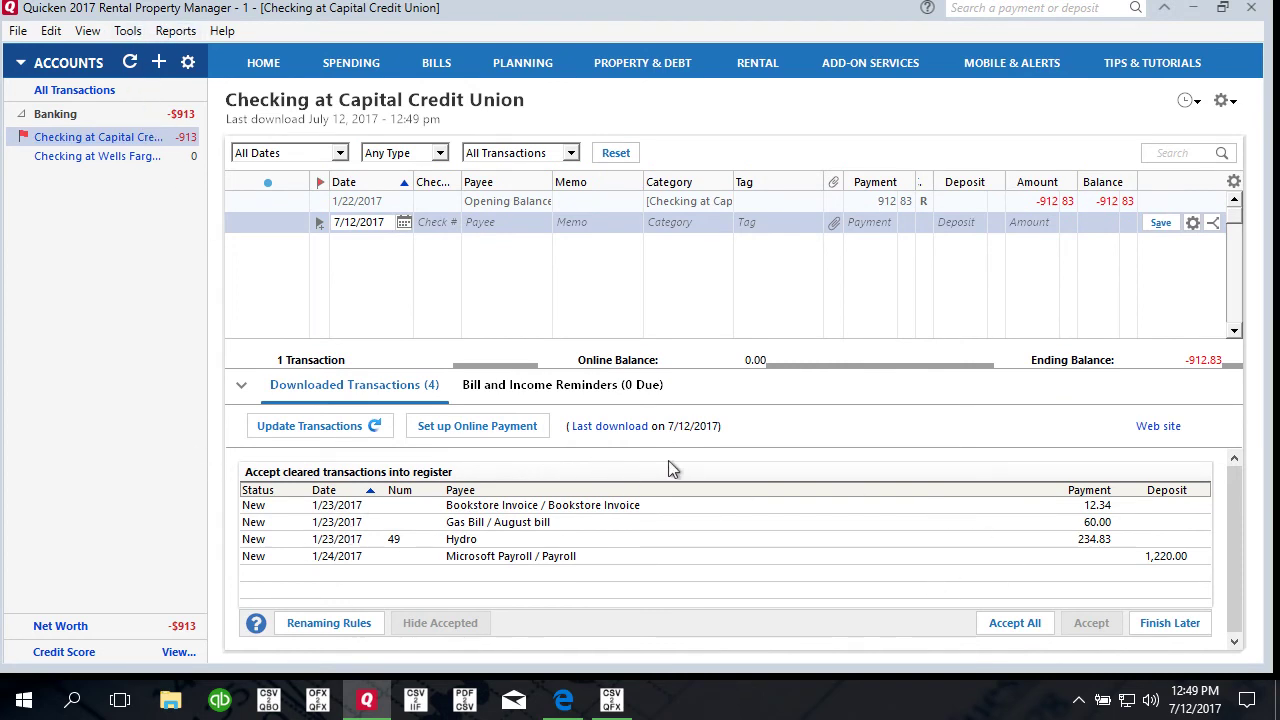
pyautogui.click(309, 512)
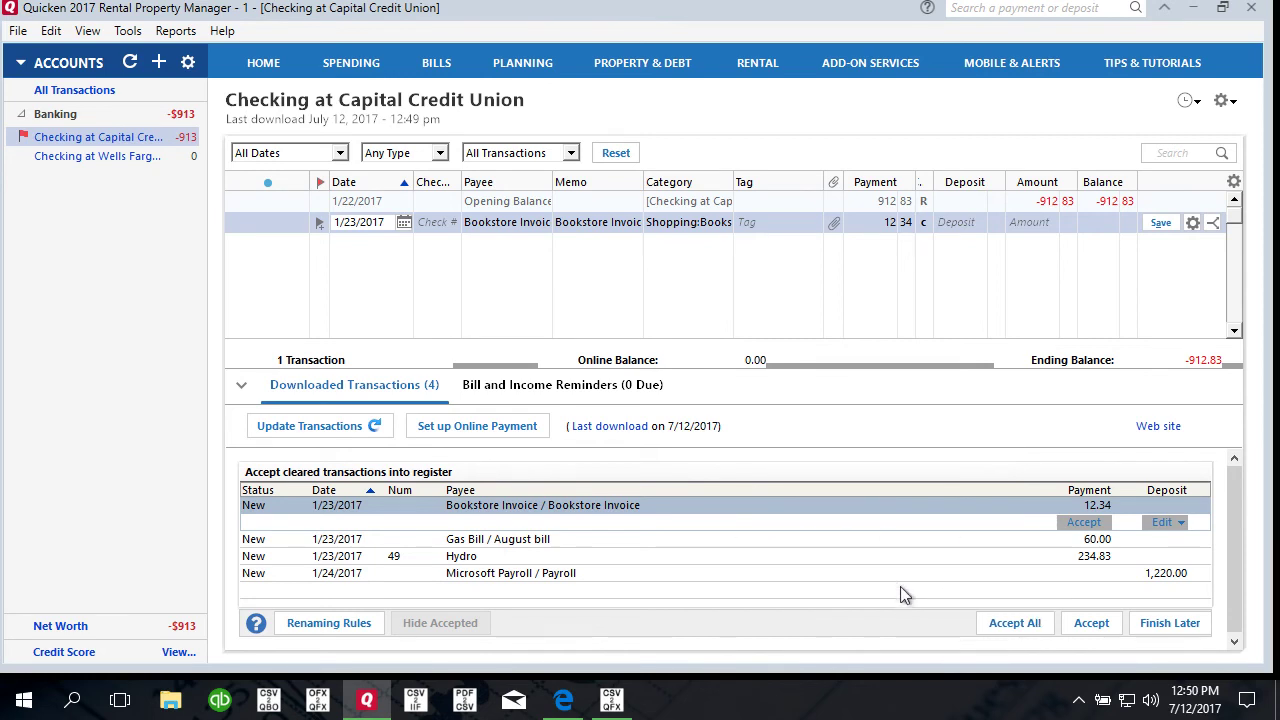
pyautogui.click(1015, 623)
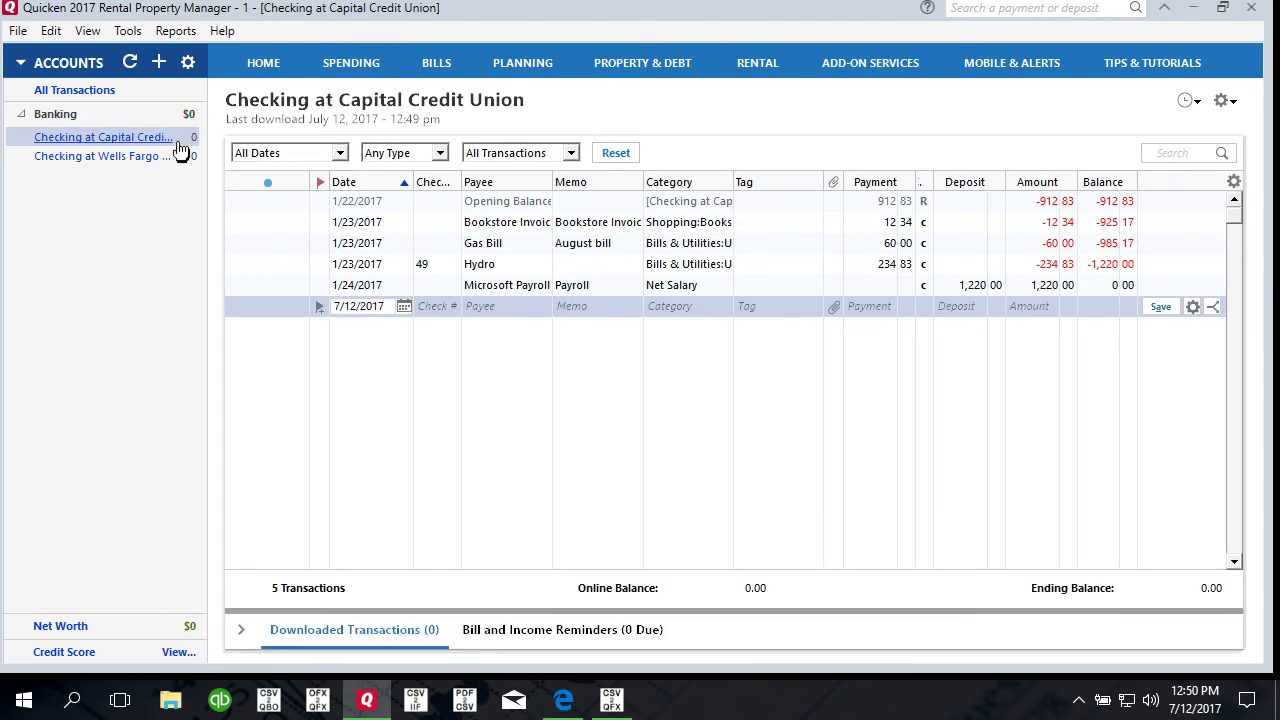
# Step: Examine the Checking at Wells Fargo Bank register and the source transactions in CSV2QFX, and return to Quicken
pyautogui.click(95, 159)
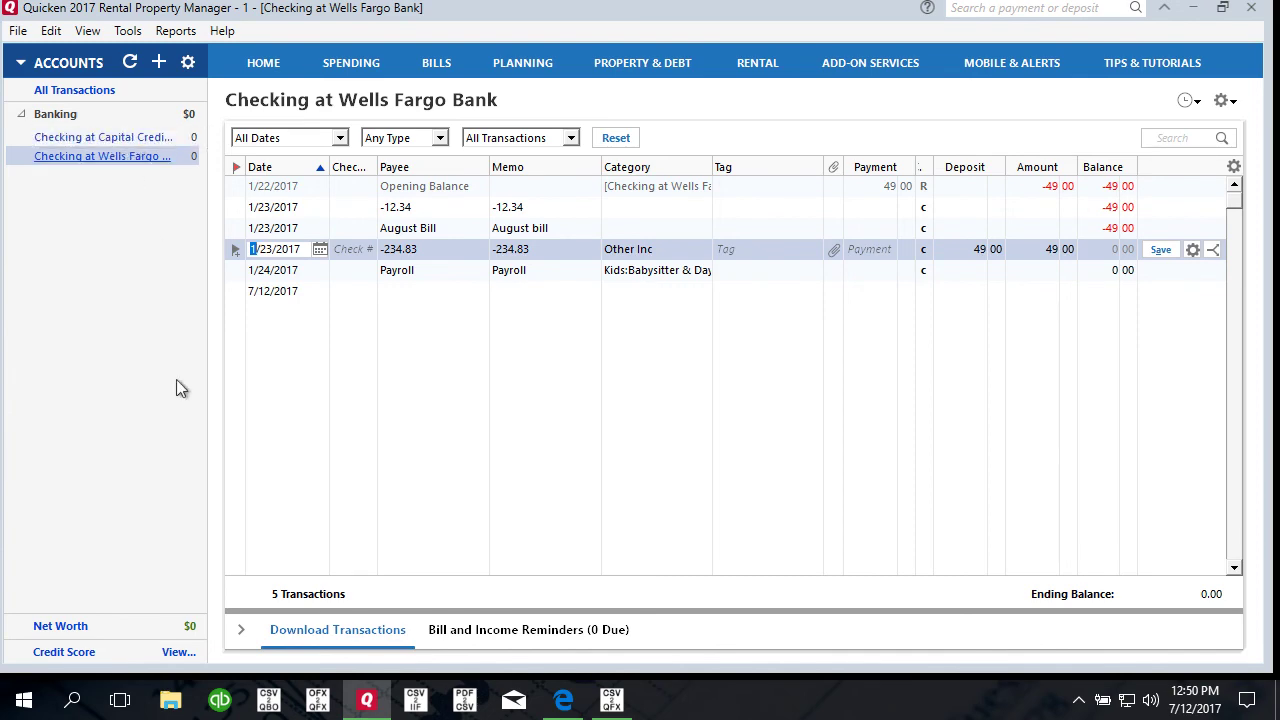
pyautogui.click(611, 700)
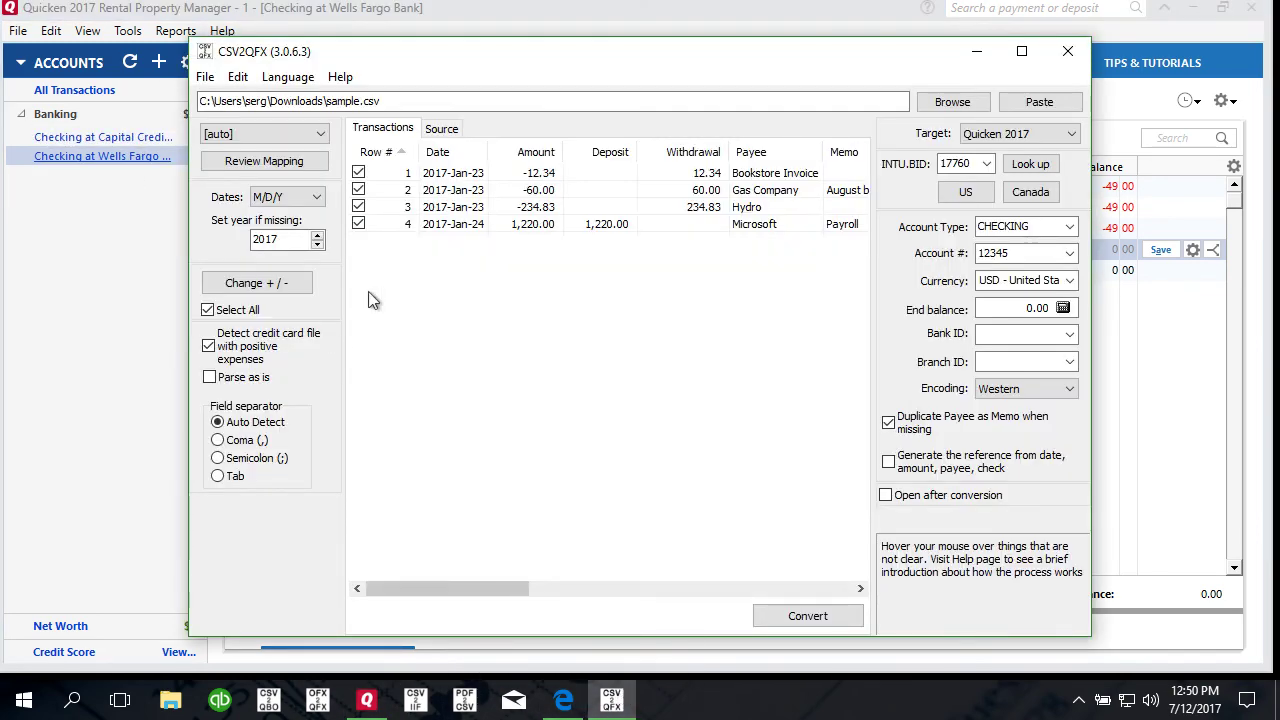
pyautogui.click(56, 268)
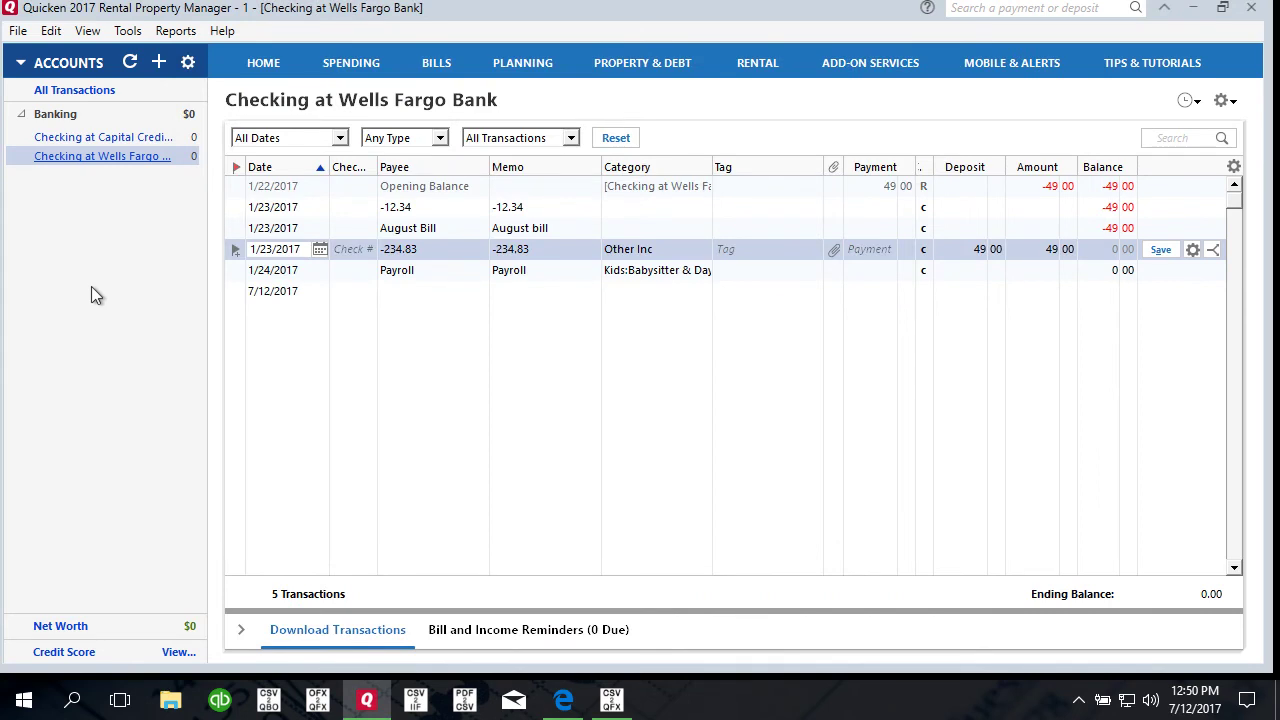
# Step: Cut the four imported transactions, Bookstore Invoice through Microsoft Payroll, from the Checking at Capital Credit Union register
pyautogui.click(116, 139)
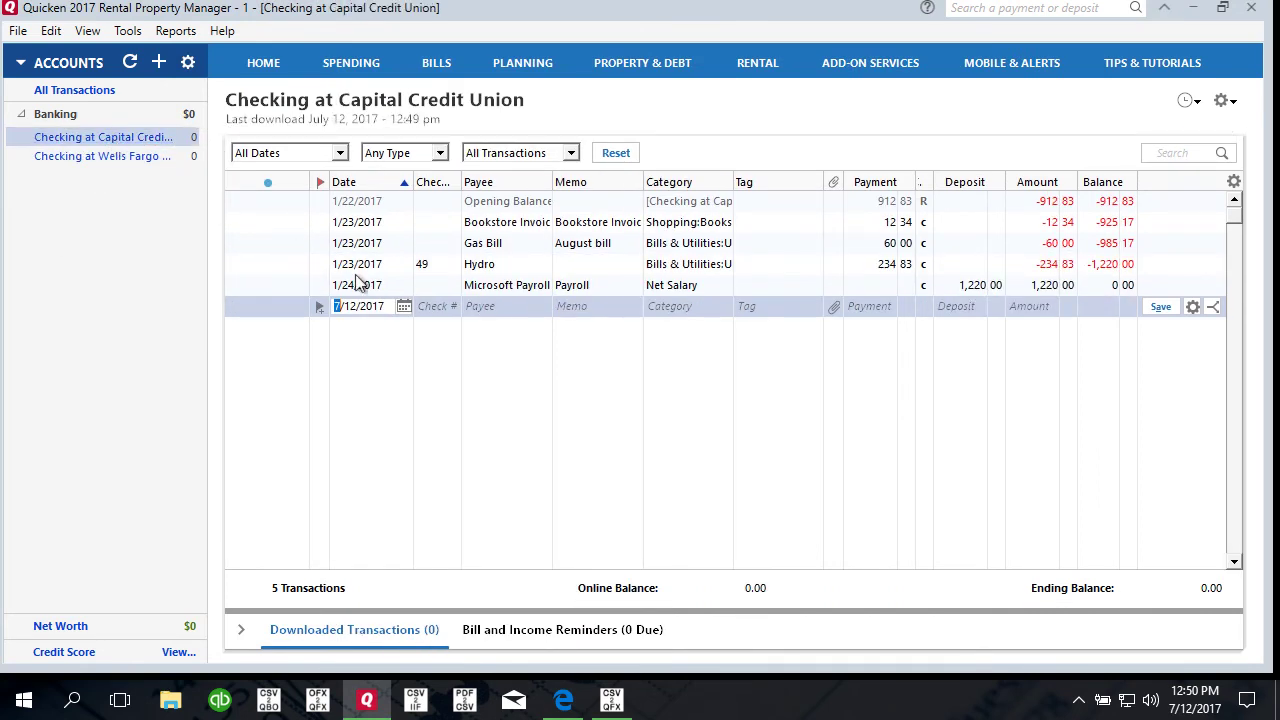
pyautogui.click(535, 205)
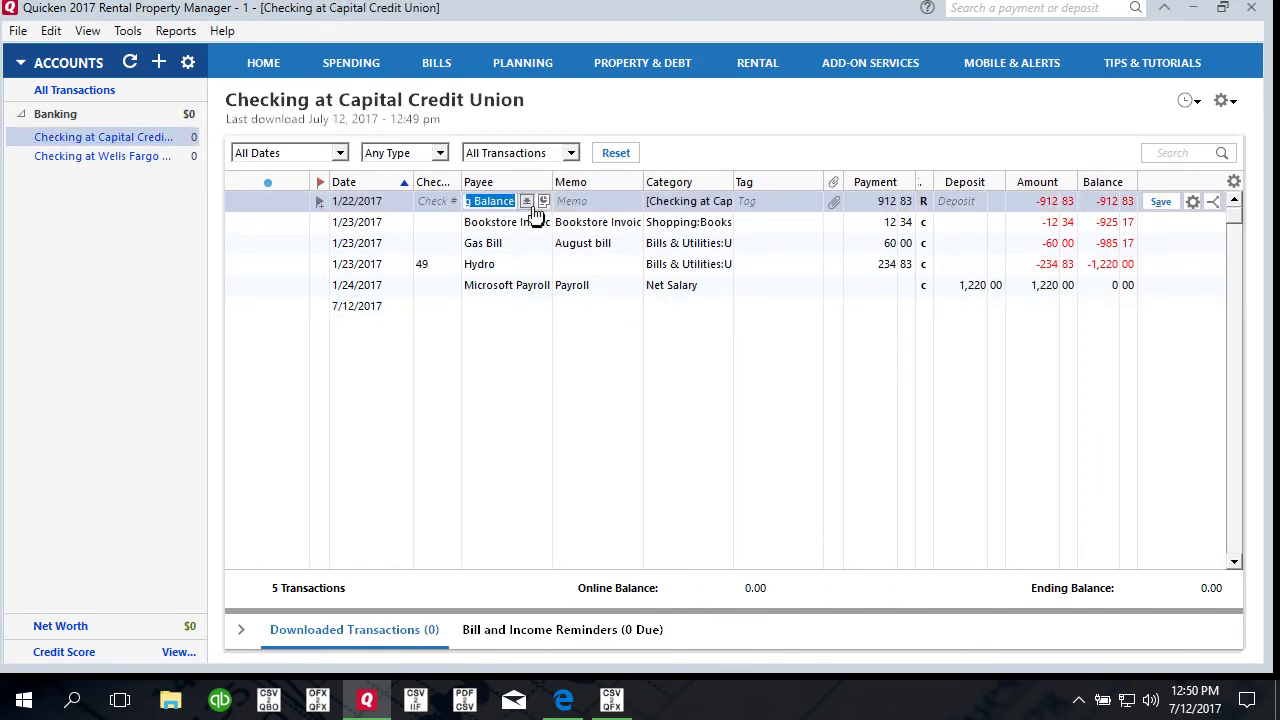
pyautogui.click(535, 224)
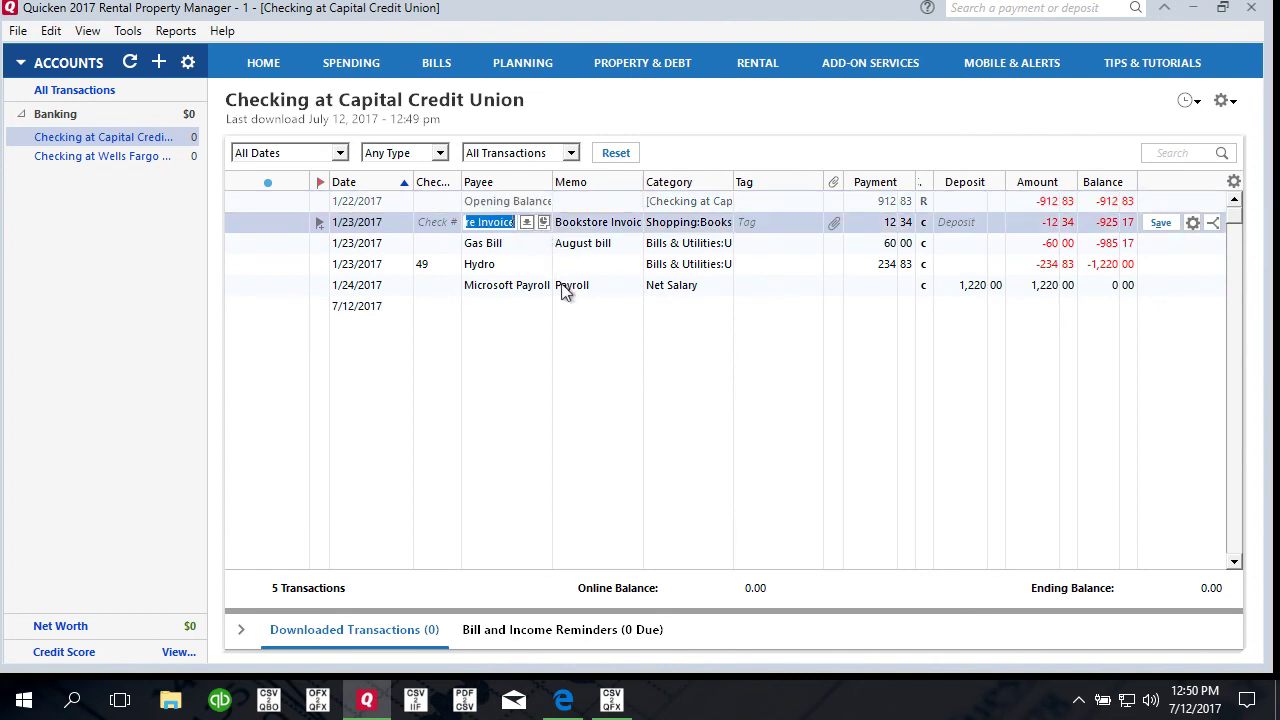
pyautogui.keyDown('shift'); pyautogui.click(555, 286); pyautogui.keyUp('shift')
pyautogui.rightClick(510, 266)
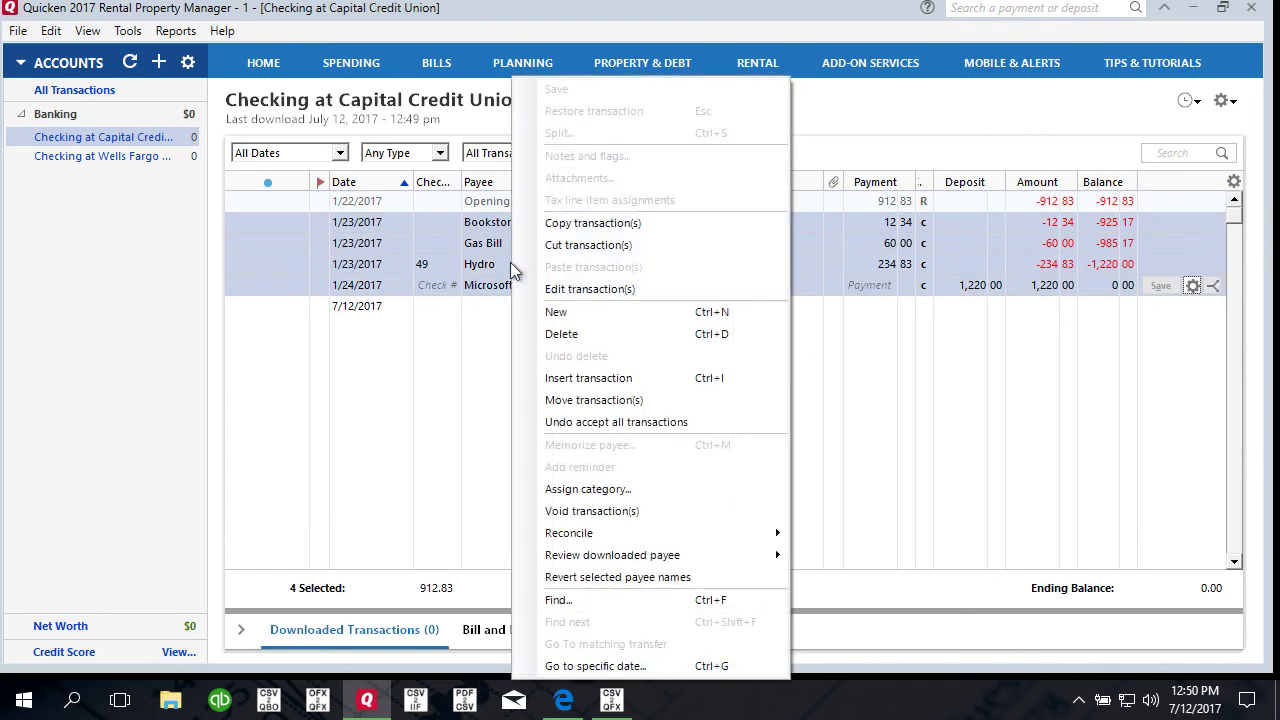
pyautogui.click(570, 247)
# Step: Paste the cut transactions into the Checking at Wells Fargo Bank register
pyautogui.click(55, 160)
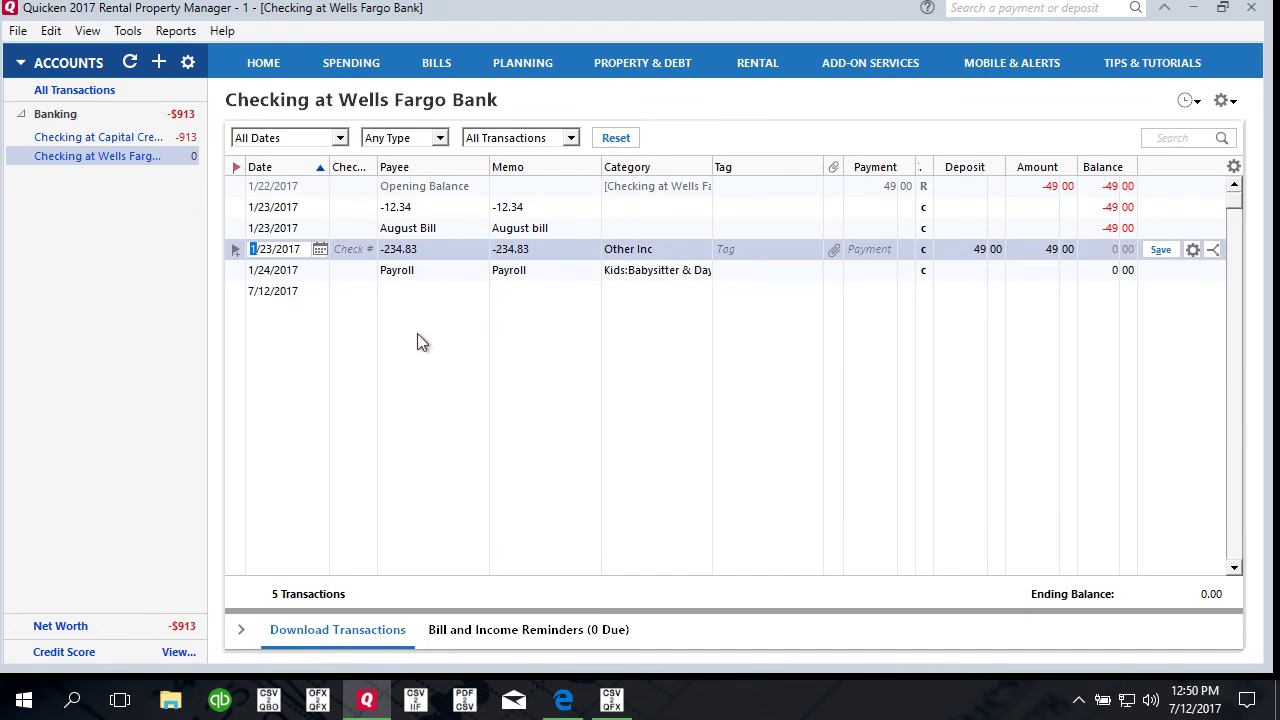
pyautogui.rightClick(422, 278)
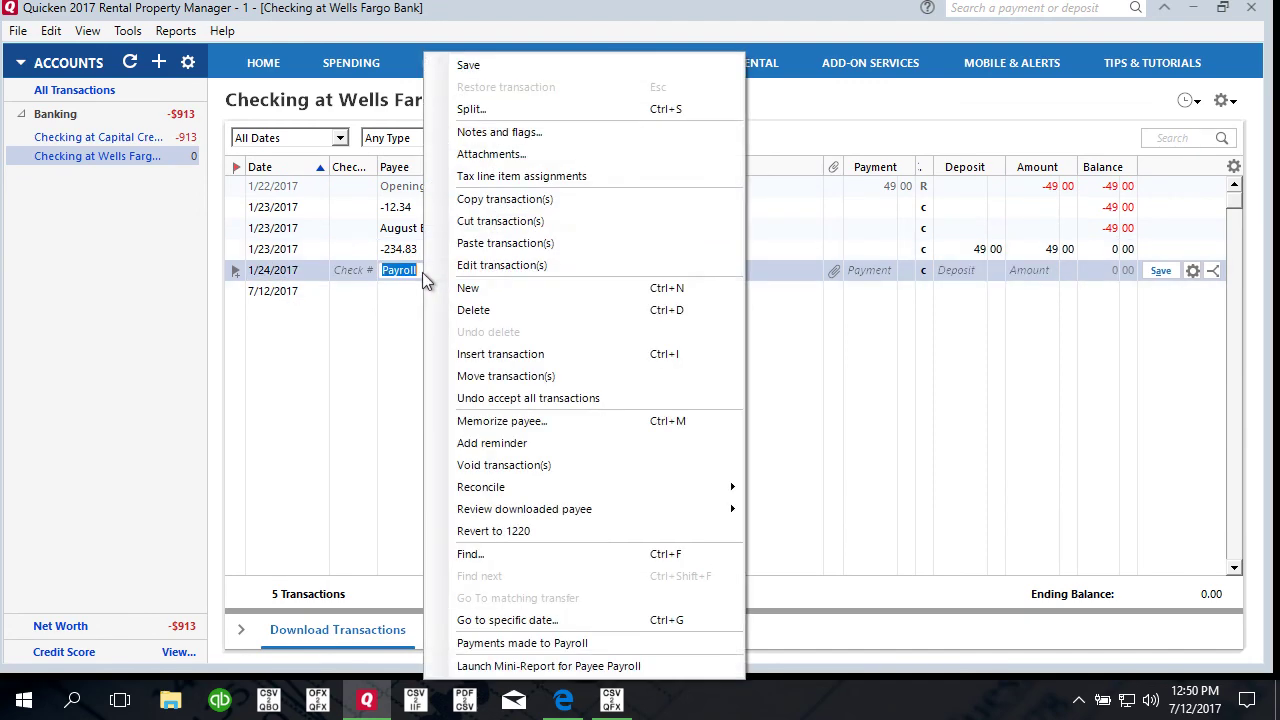
pyautogui.rightClick(396, 293)
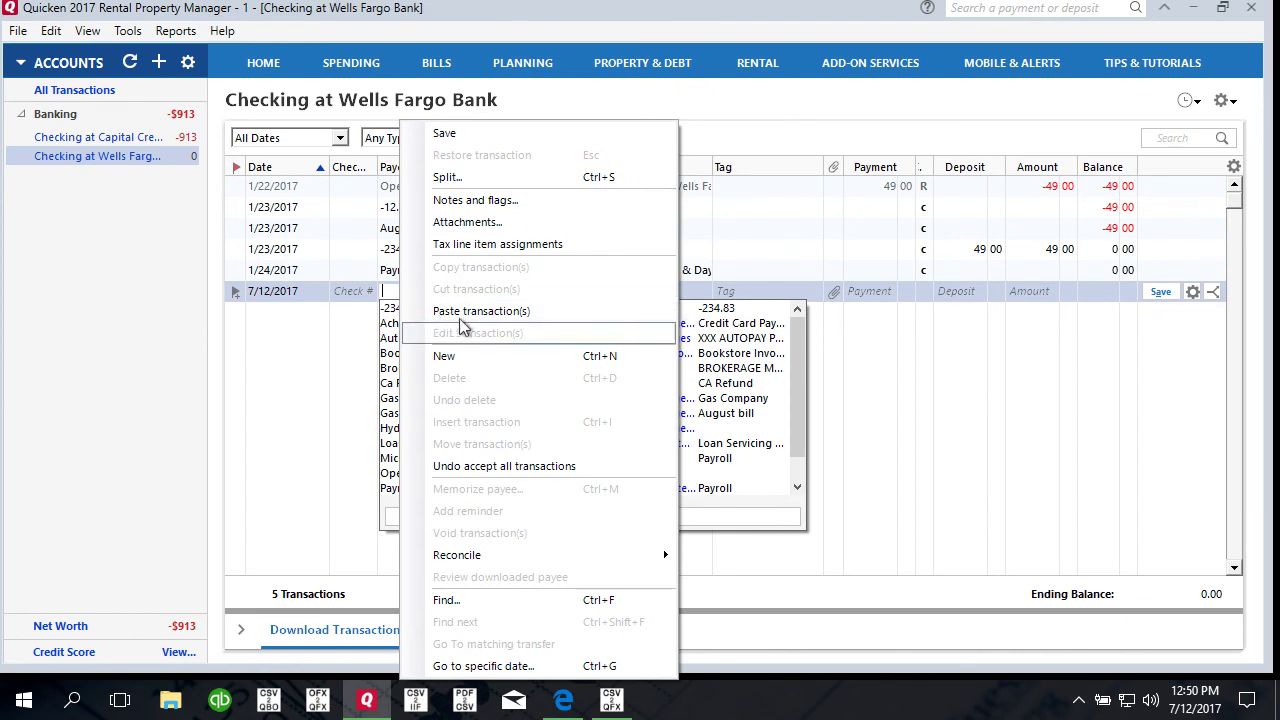
pyautogui.click(528, 311)
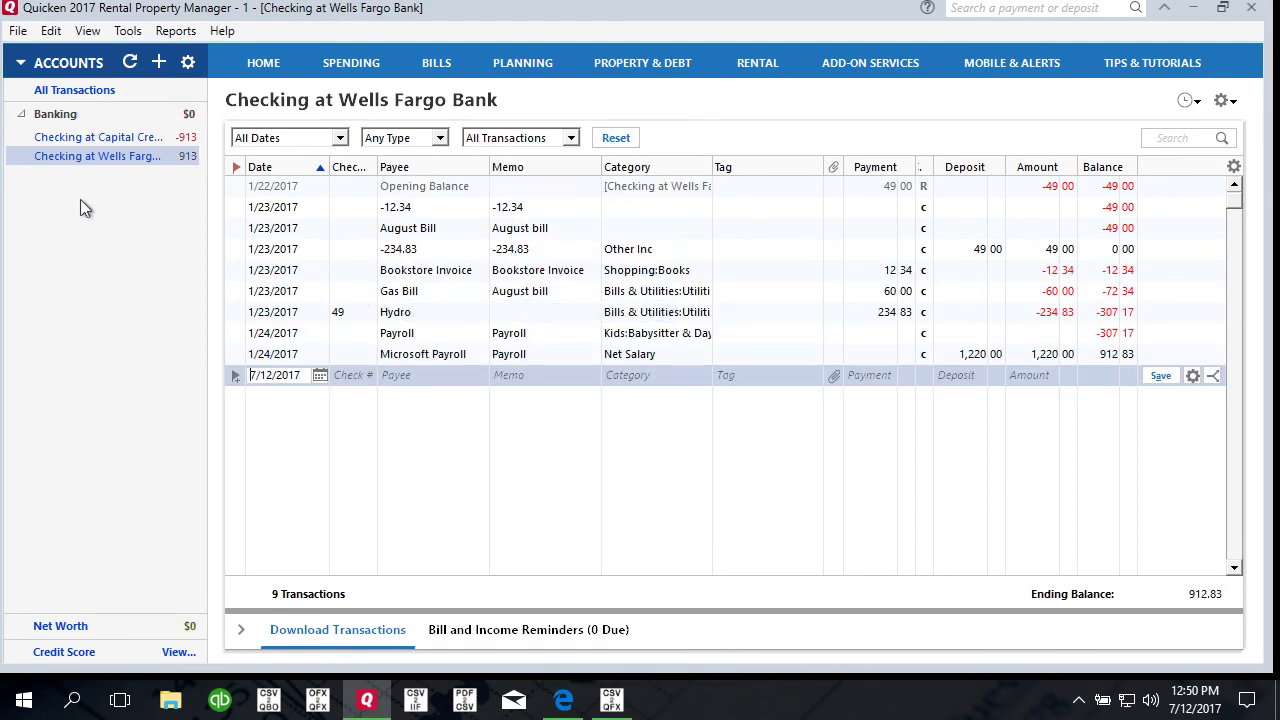
# Step: Open the Checking at Capital Credit Union register and bring up the options for that account
pyautogui.click(84, 137)
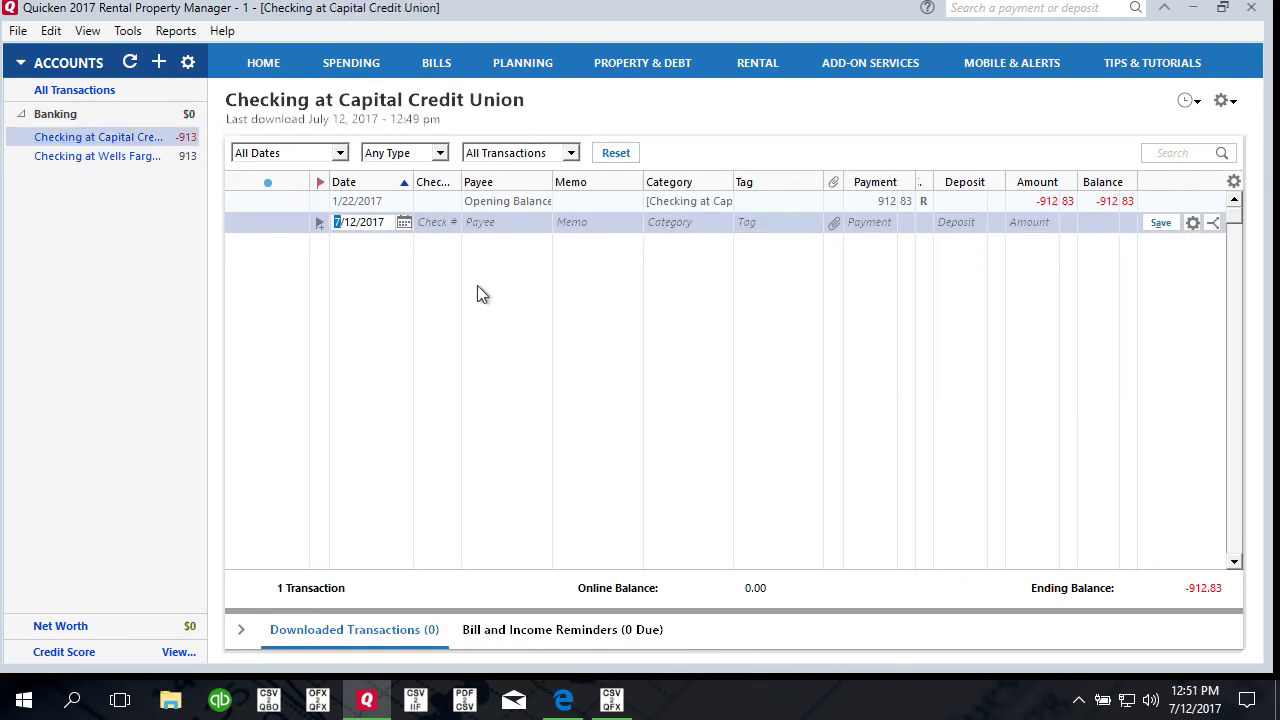
pyautogui.rightClick(100, 137)
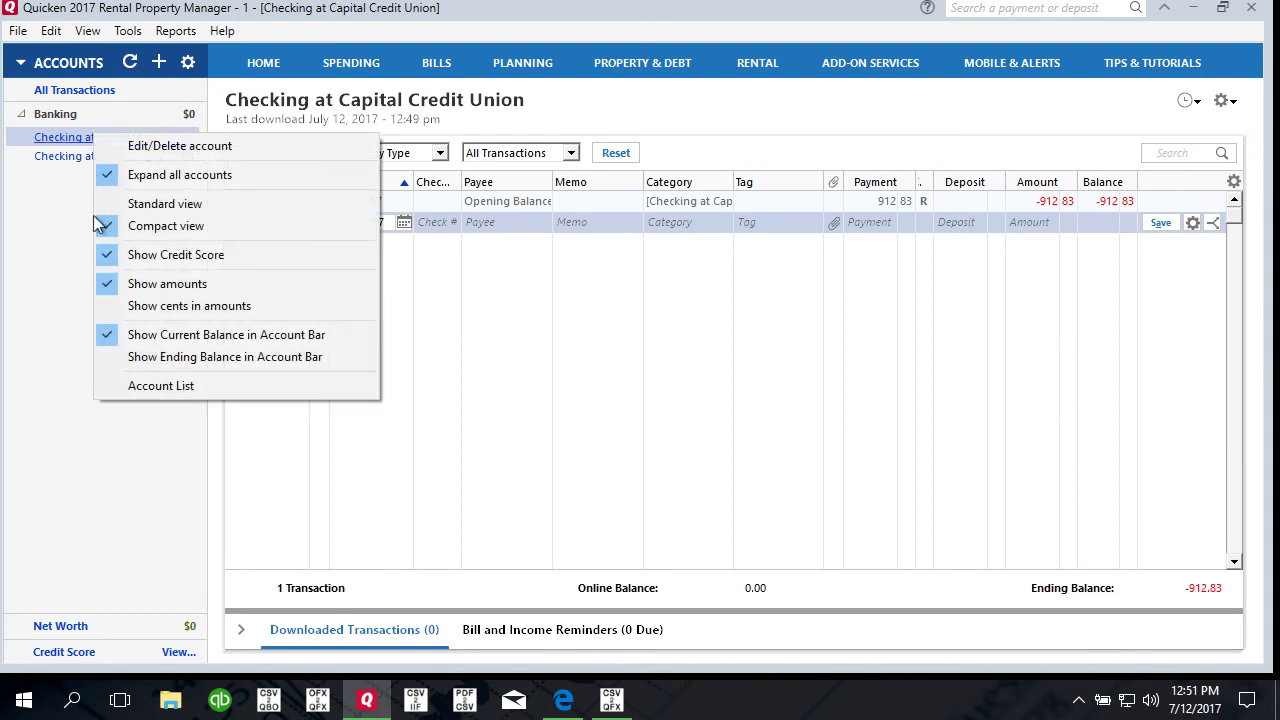